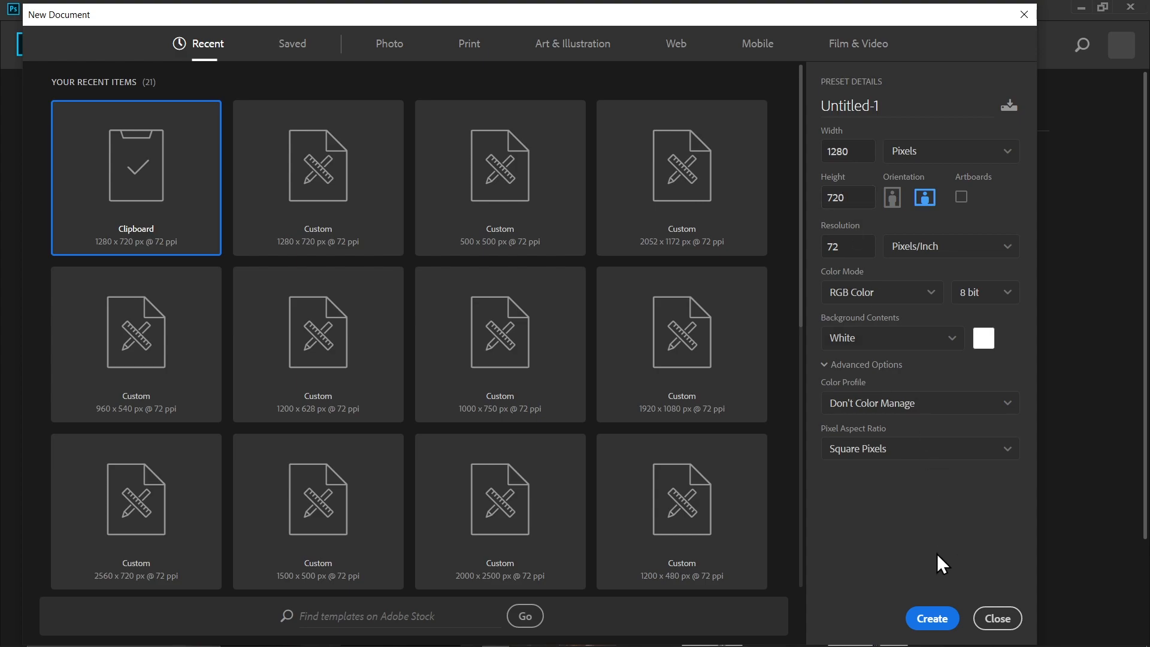
Create a 1280 × 720 px document at 72 ppi with a white background and paste the copied portrait into it.
{"action": "left_click", "coordinate": [924, 619]}
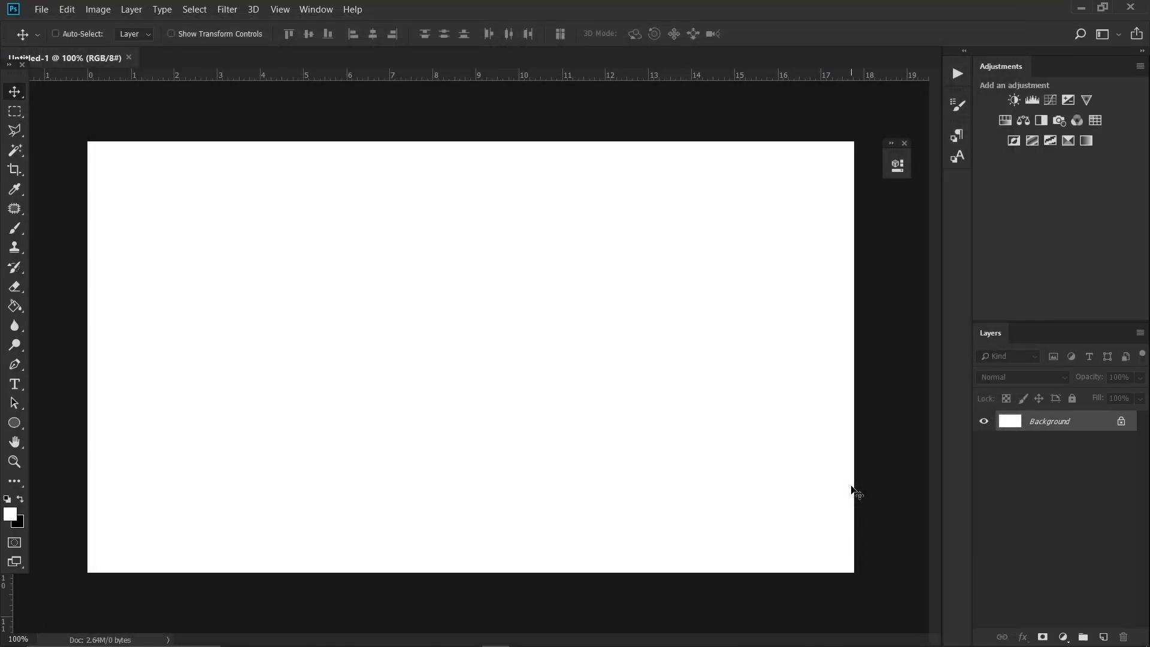
{"action": "key", "text": "ctrl+v"}
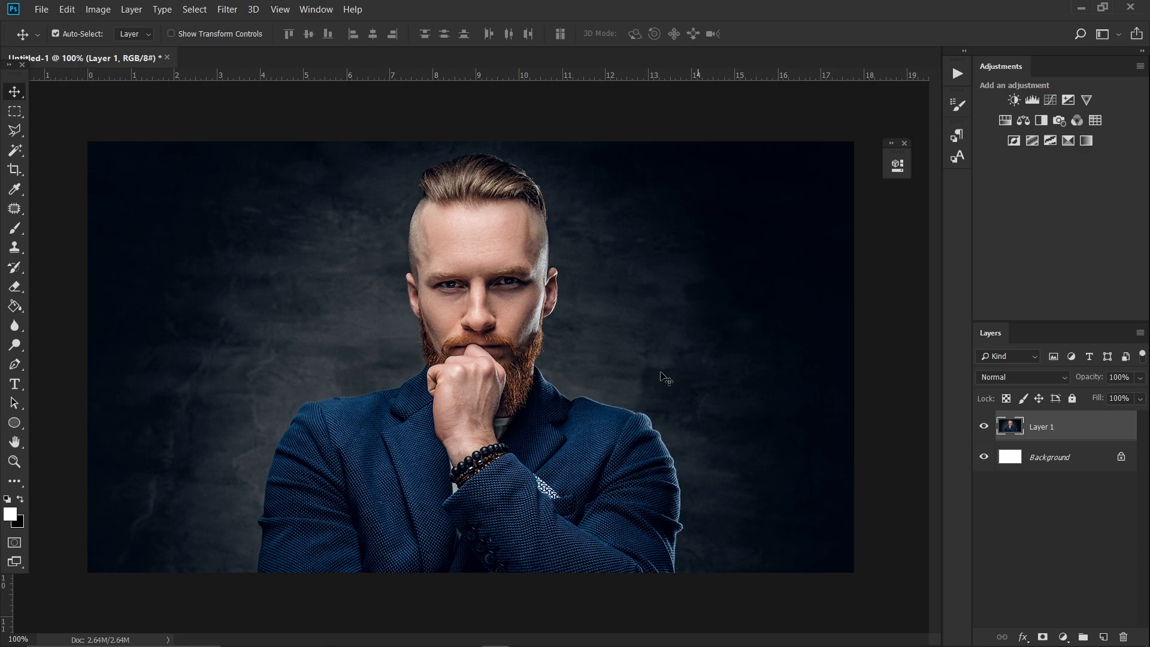
Select the man automatically with Select Subject and add a layer mask that hides the portrait's original backdrop.
{"action": "left_click", "coordinate": [7, 151]}
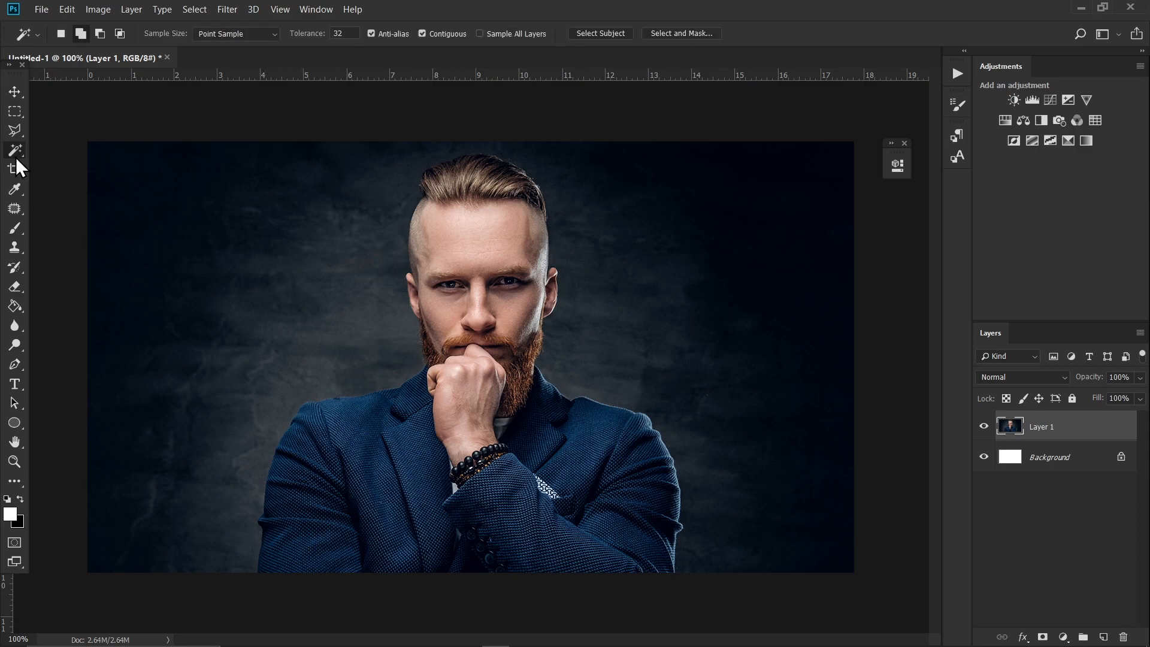
{"action": "left_click", "coordinate": [599, 33]}
{"action": "left_click", "coordinate": [1043, 636]}
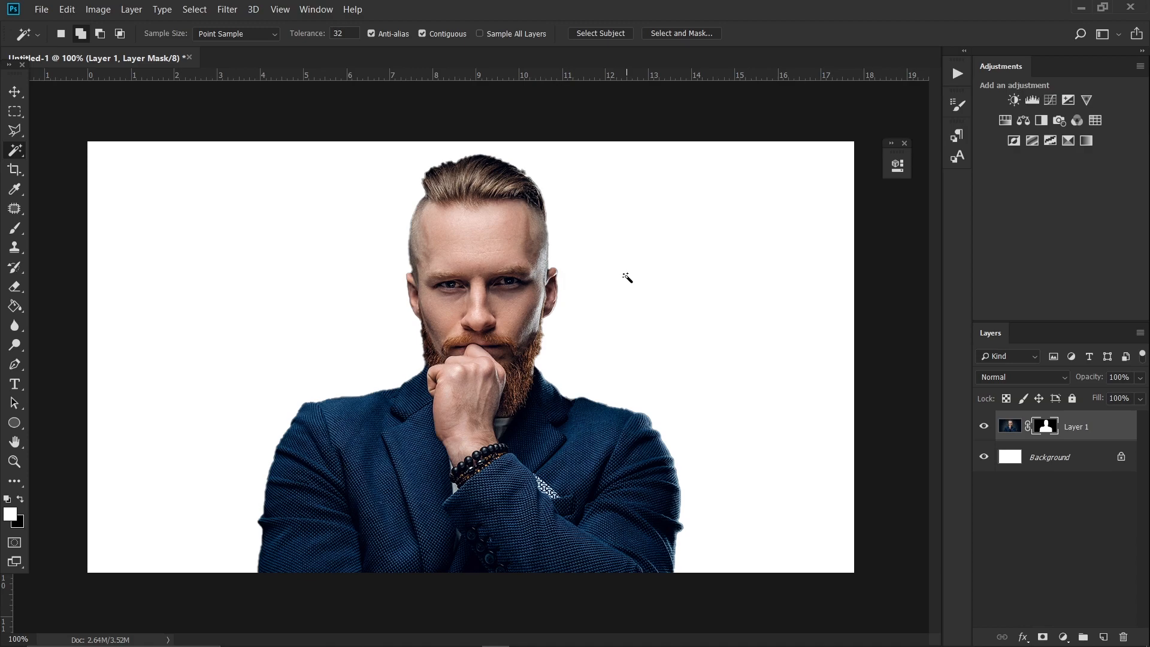
Fill the Background layer with black using the Paint Bucket tool.
{"action": "left_click", "coordinate": [1075, 469]}
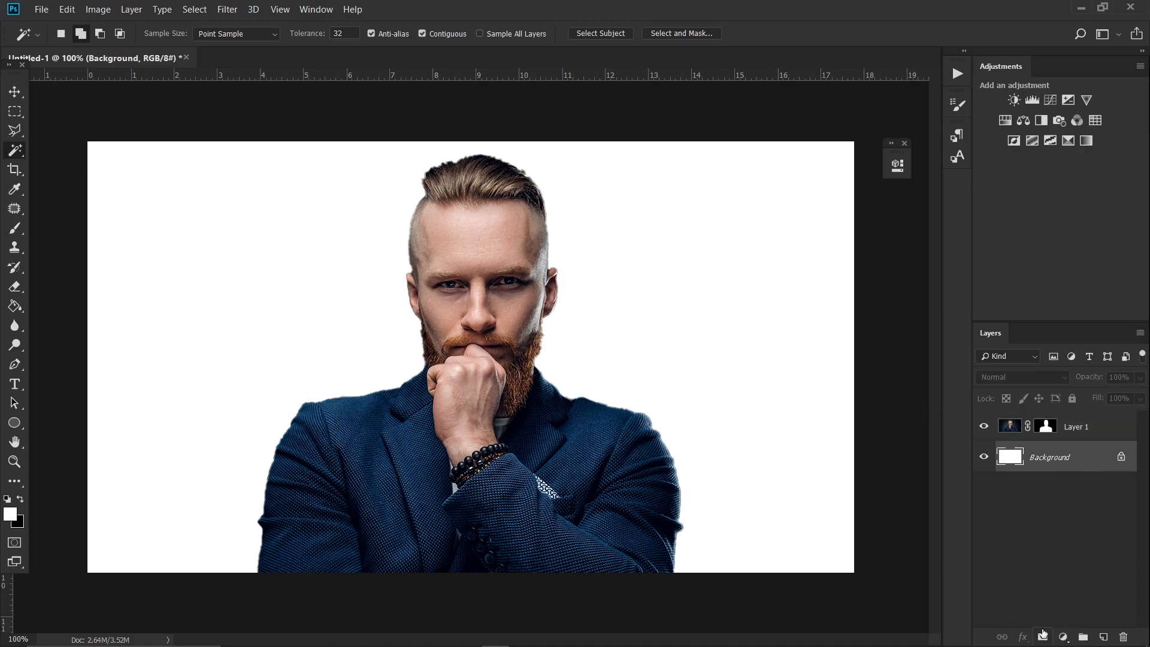
{"action": "left_click", "coordinate": [15, 306]}
{"action": "left_click", "coordinate": [22, 499]}
{"action": "left_click", "coordinate": [180, 388]}
Draw a circle shape about 522 px in diameter behind the man's chest and set its fill to none.
{"action": "key", "text": "u"}
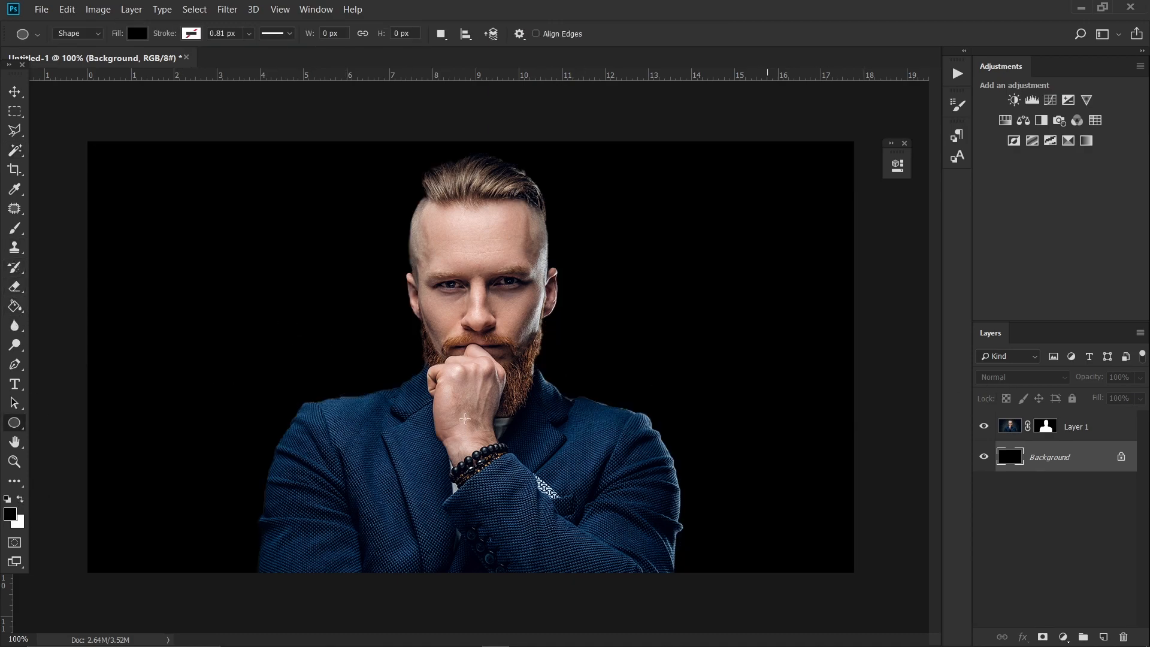
{"action": "left_click_drag", "start_coordinate": [455, 441], "coordinate": [731, 287]}
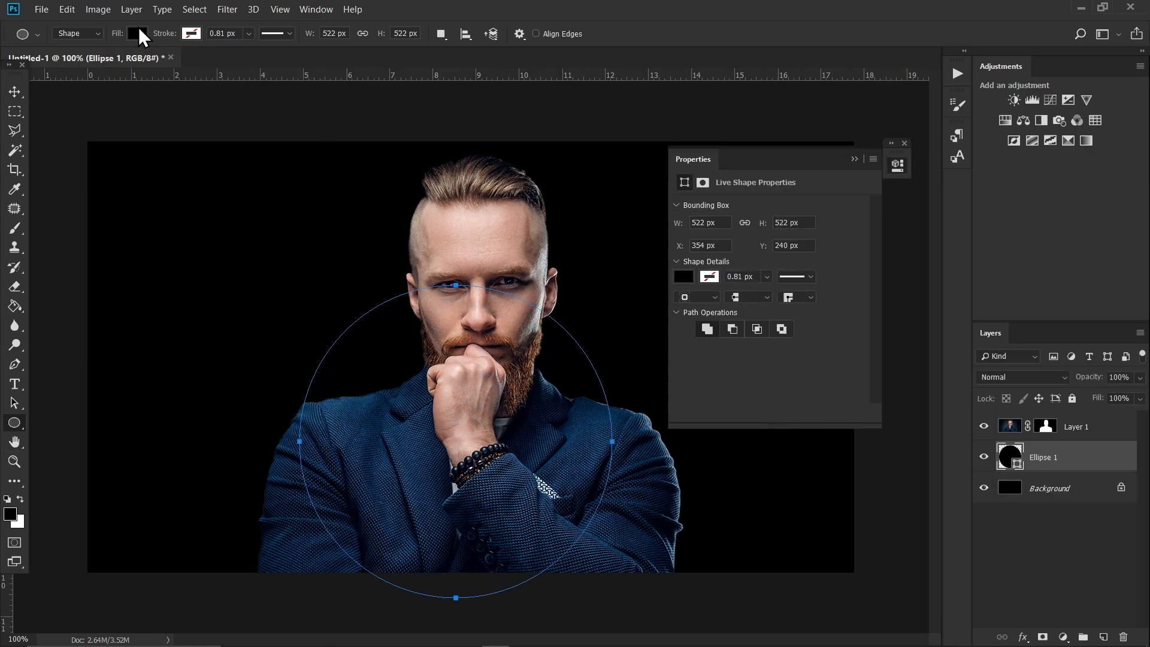
{"action": "left_click", "coordinate": [137, 30]}
{"action": "left_click", "coordinate": [79, 62]}
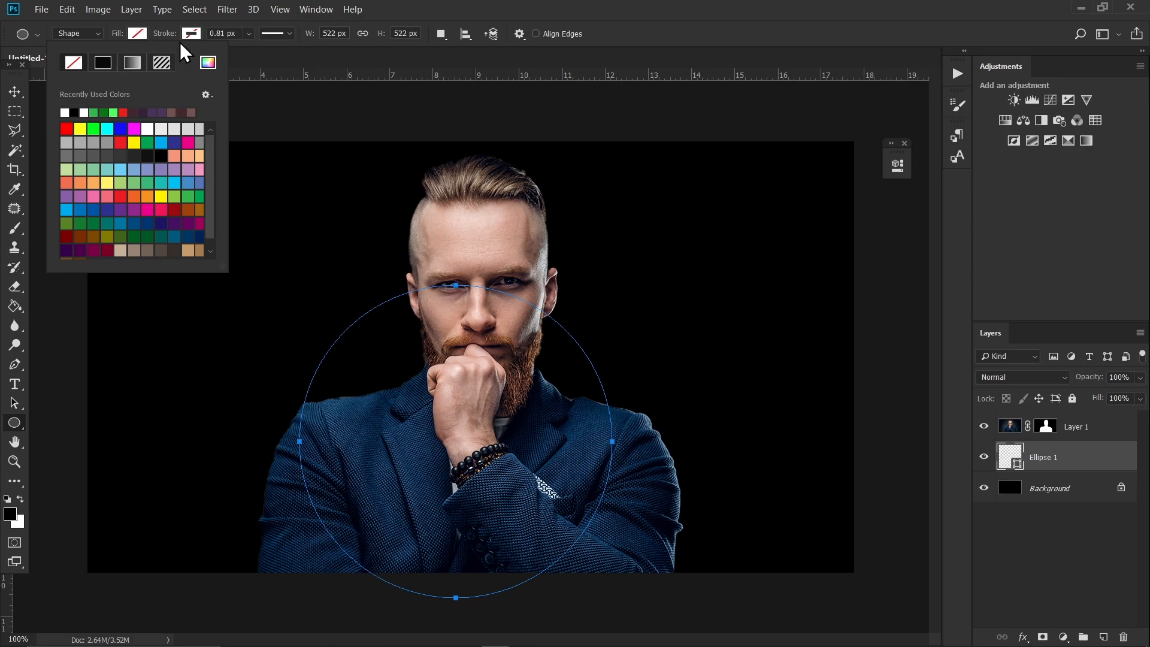
Give the circle a solid white (ffffff) stroke about 32.63 px wide.
{"action": "left_click", "coordinate": [193, 34]}
{"action": "left_click", "coordinate": [262, 62]}
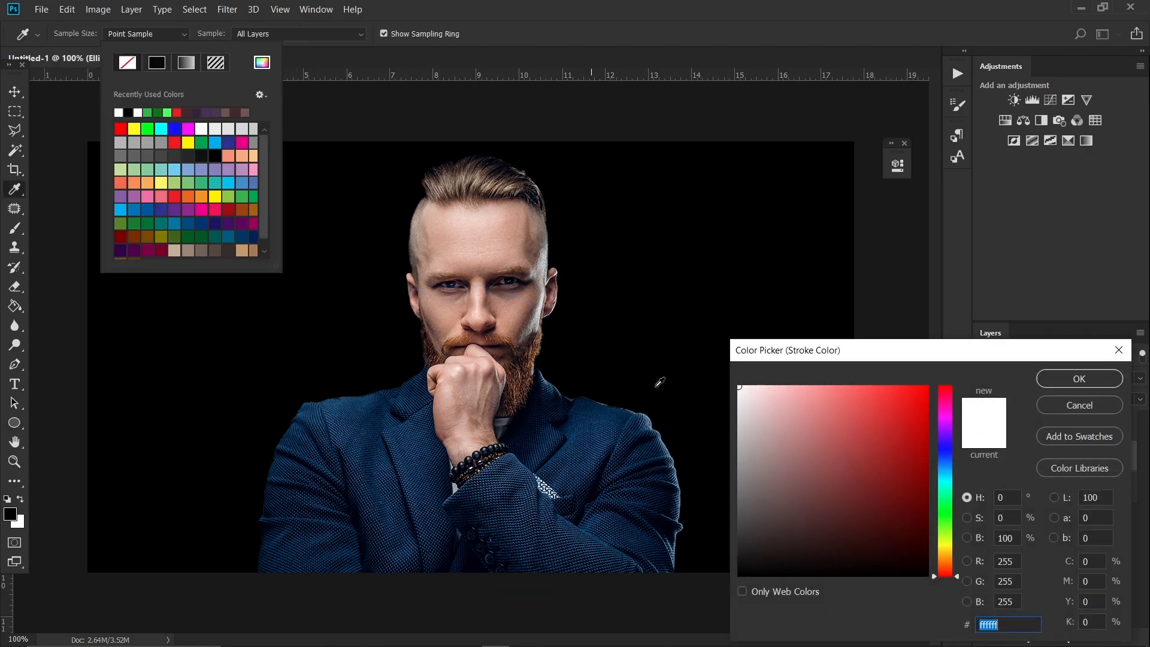
{"action": "left_click", "coordinate": [1072, 379]}
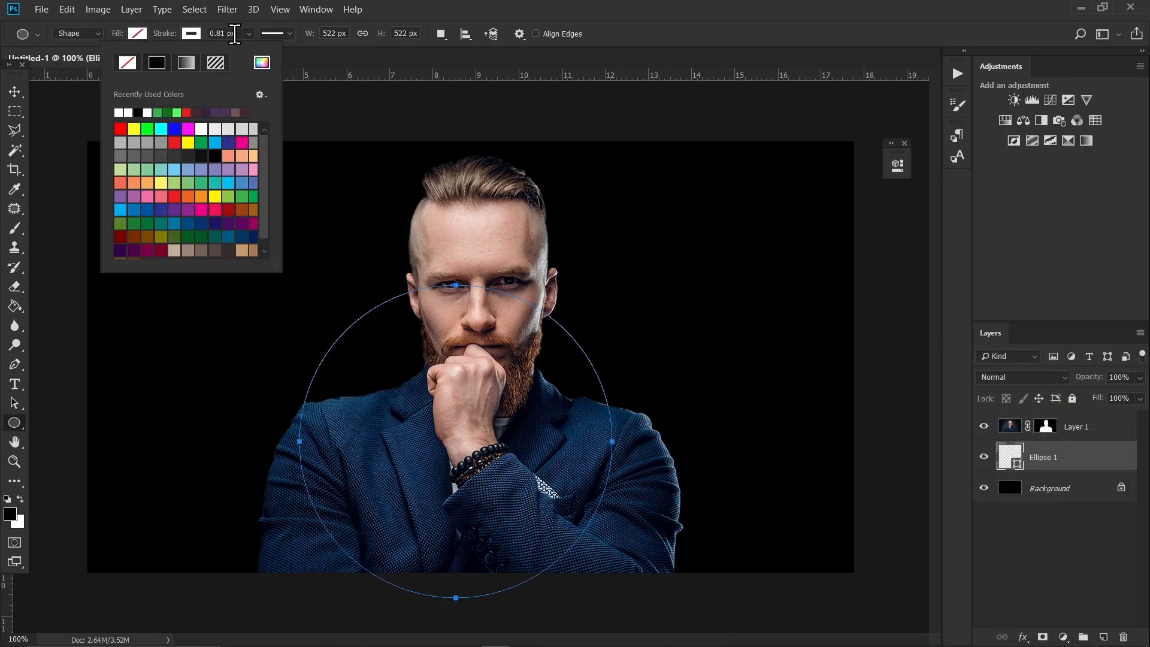
{"action": "left_click", "coordinate": [247, 35]}
{"action": "left_click_drag", "start_coordinate": [267, 49], "coordinate": [289, 52]}
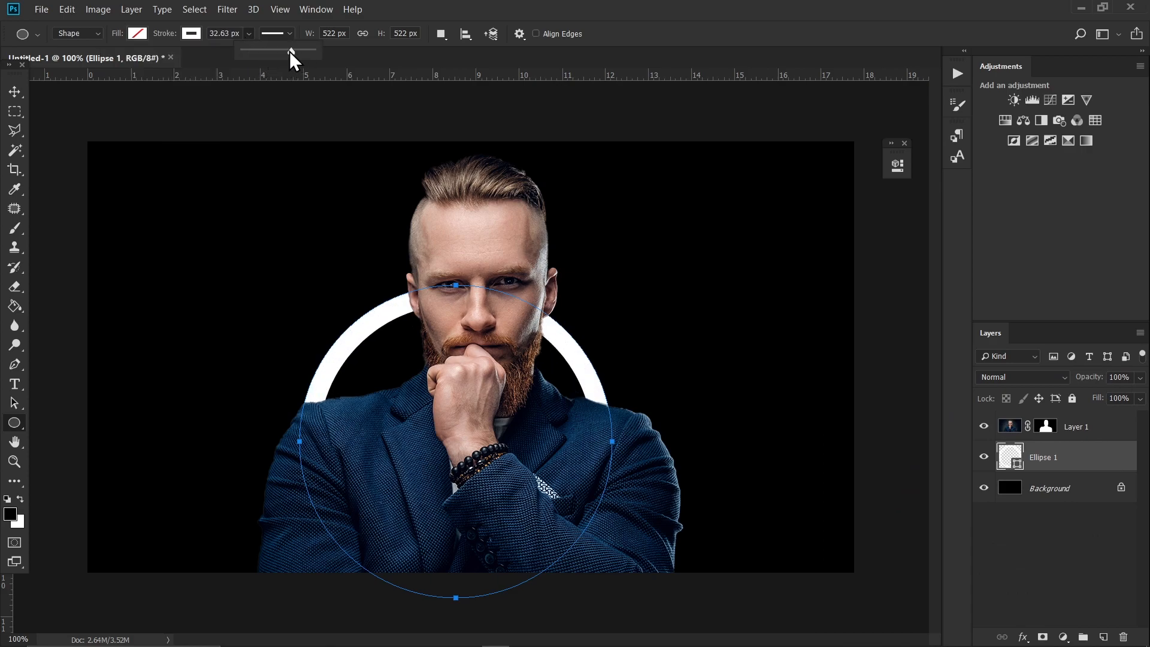
Move the white ring up behind the man's head and scale it to about 113%, centred on him.
{"action": "left_click", "coordinate": [15, 92]}
{"action": "left_click_drag", "start_coordinate": [277, 256], "coordinate": [239, 213]}
{"action": "key", "text": "ctrl+t"}
{"action": "left_click_drag", "start_coordinate": [629, 208], "coordinate": [652, 194]}
{"action": "left_click_drag", "start_coordinate": [610, 256], "coordinate": [610, 269]}
{"action": "left_click_drag", "start_coordinate": [611, 269], "coordinate": [617, 268]}
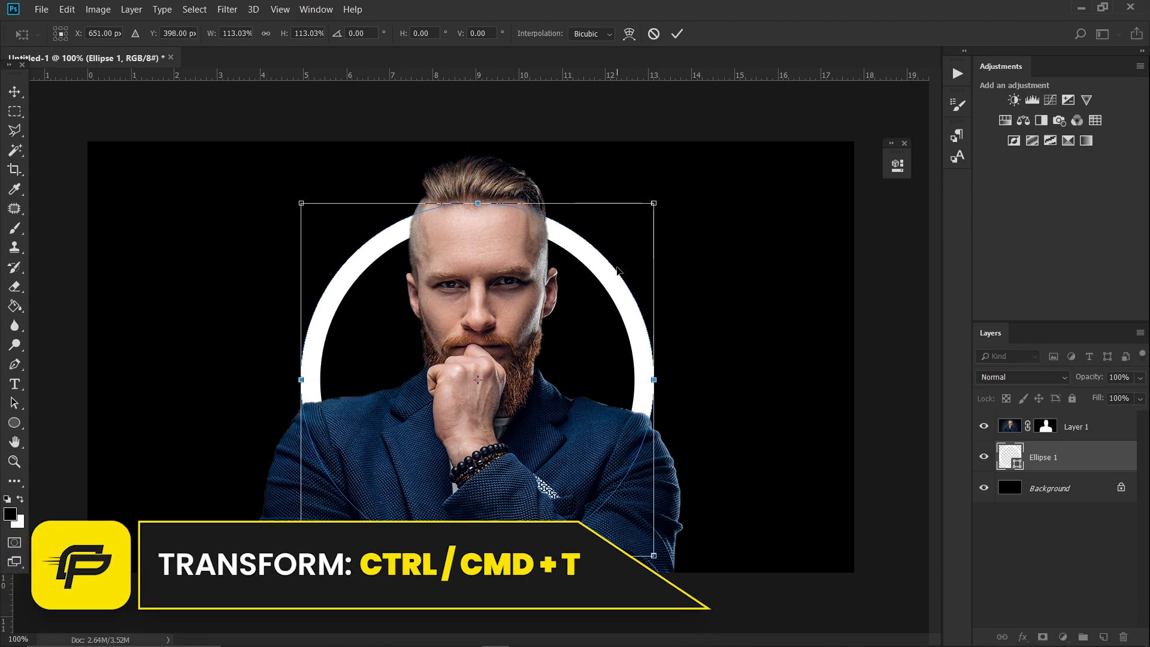
{"action": "key", "text": "Return"}
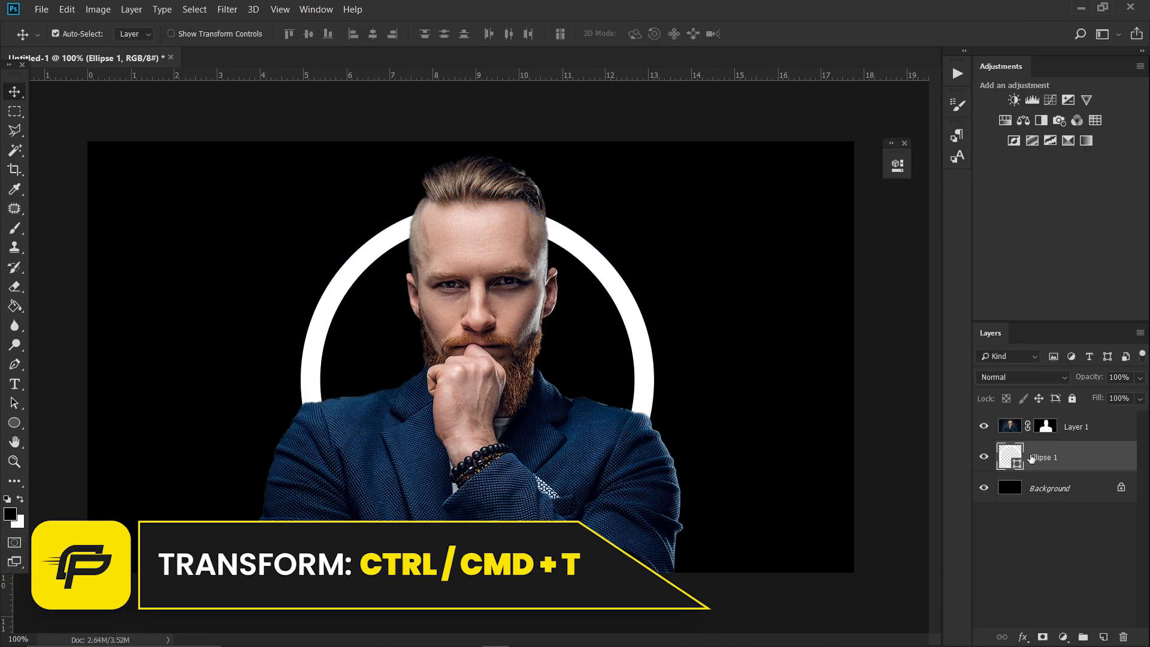
Add an Outer Glow to the ring with the glow colour ff0000.
{"action": "left_click", "coordinate": [1024, 636]}
{"action": "left_click", "coordinate": [1048, 616]}
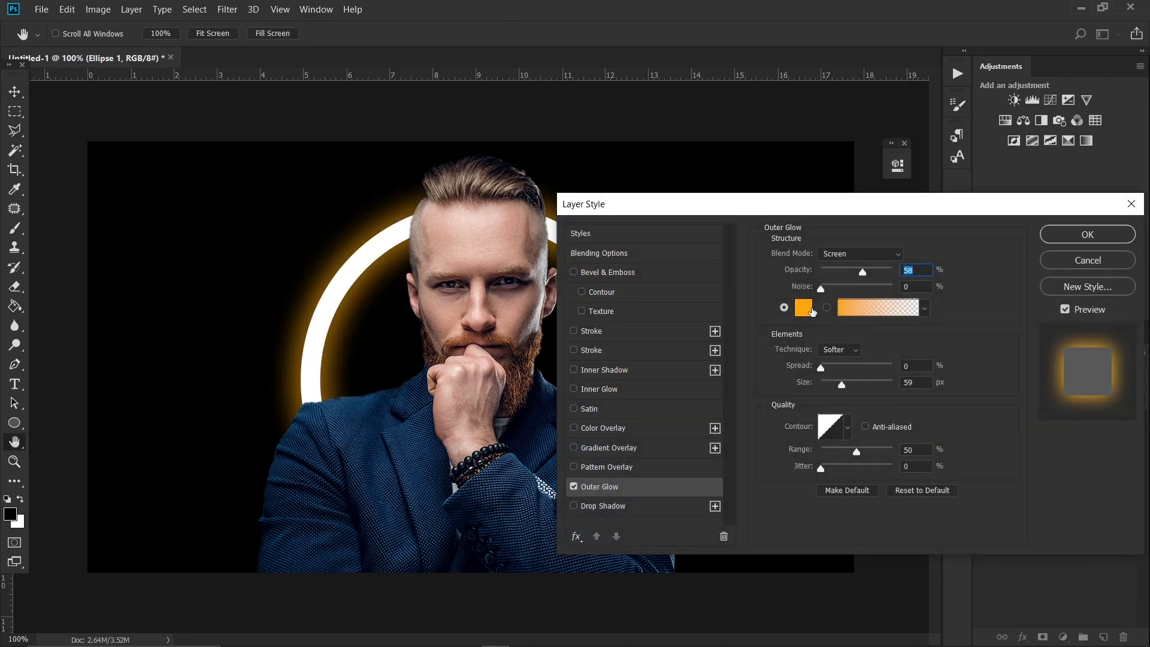
{"action": "left_click", "coordinate": [812, 311]}
{"action": "type", "text": "ff0000"}
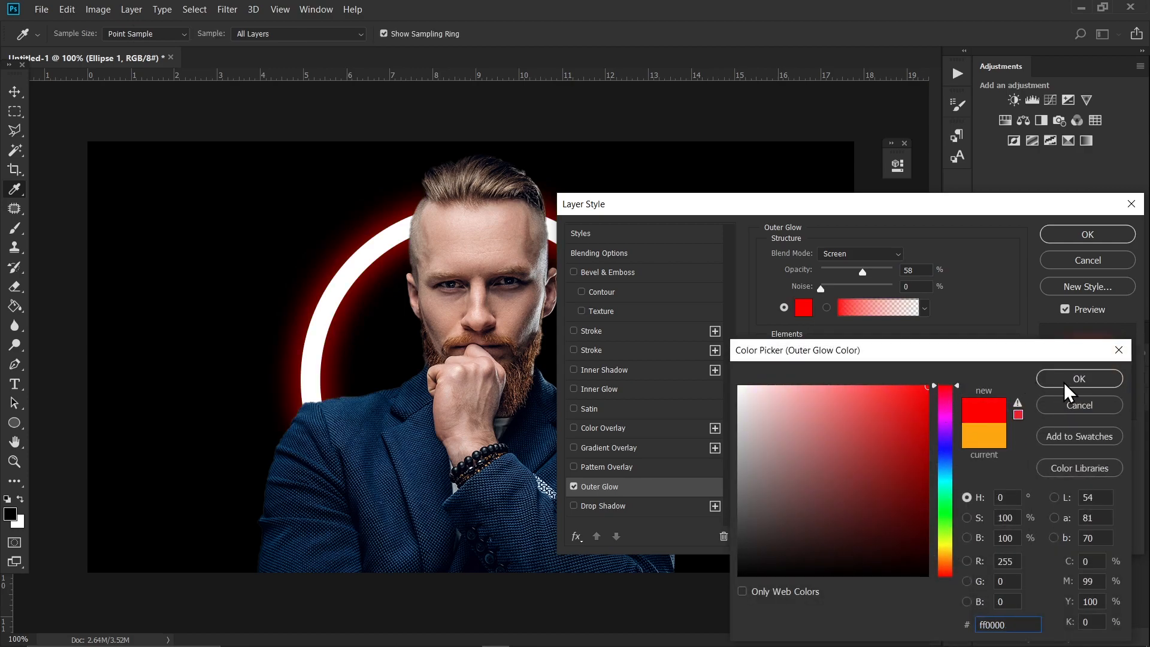
{"action": "left_click", "coordinate": [1064, 393]}
Set the ring's outer glow range to 39%, size to 81 px and opacity to about 80%, and apply it.
{"action": "left_click_drag", "start_coordinate": [862, 452], "coordinate": [850, 453]}
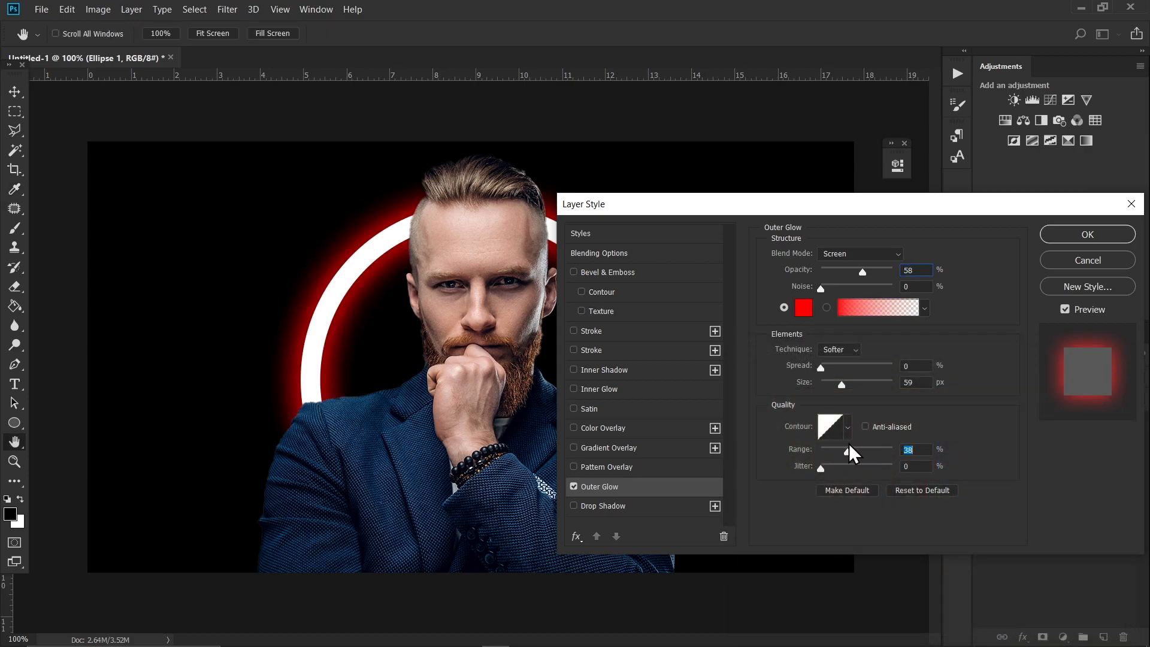
{"action": "left_click_drag", "start_coordinate": [841, 384], "coordinate": [847, 384]}
{"action": "left_click_drag", "start_coordinate": [863, 271], "coordinate": [866, 268]}
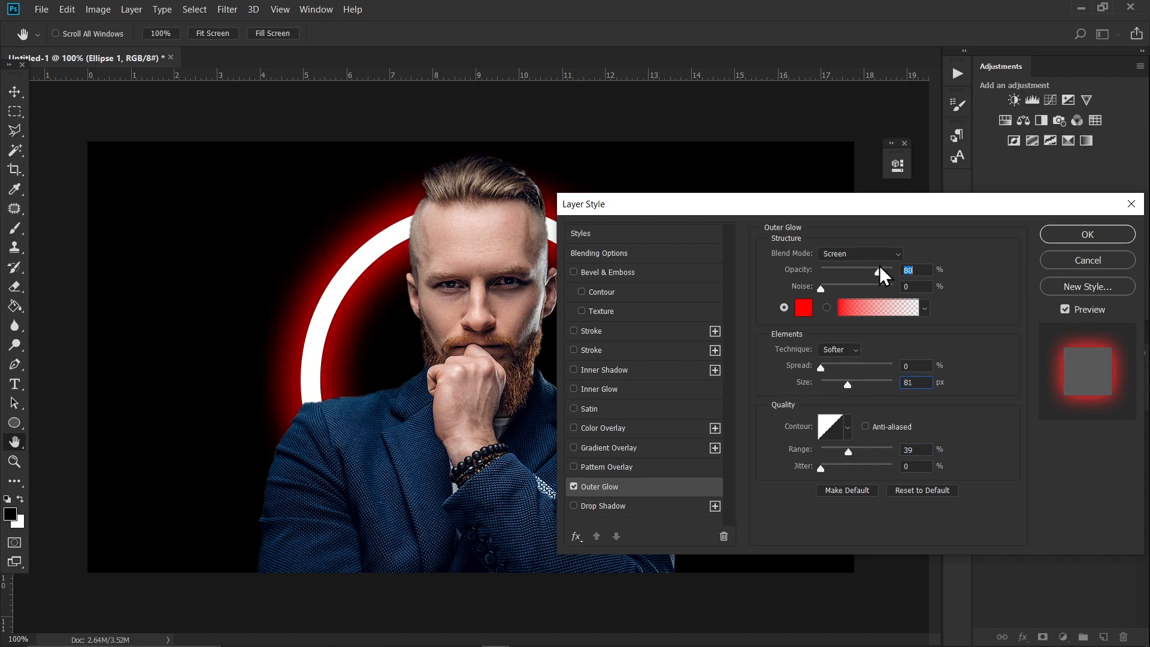
{"action": "left_click", "coordinate": [1061, 238]}
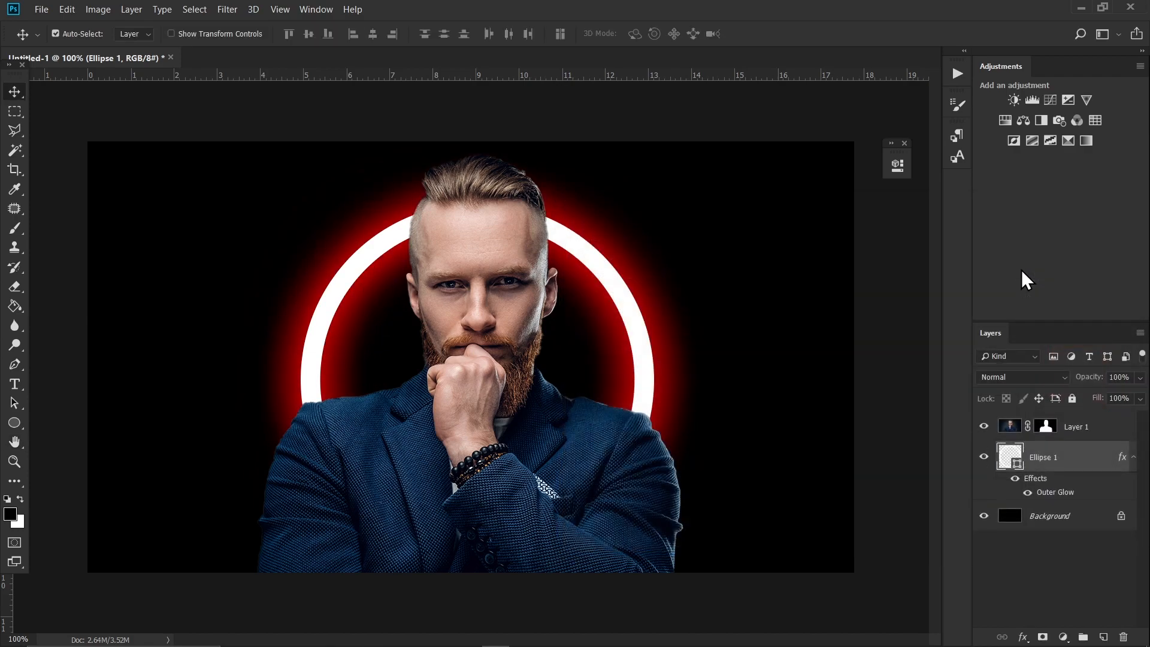
Duplicate the masked portrait layer, Layer 1.
{"action": "left_click", "coordinate": [1106, 427]}
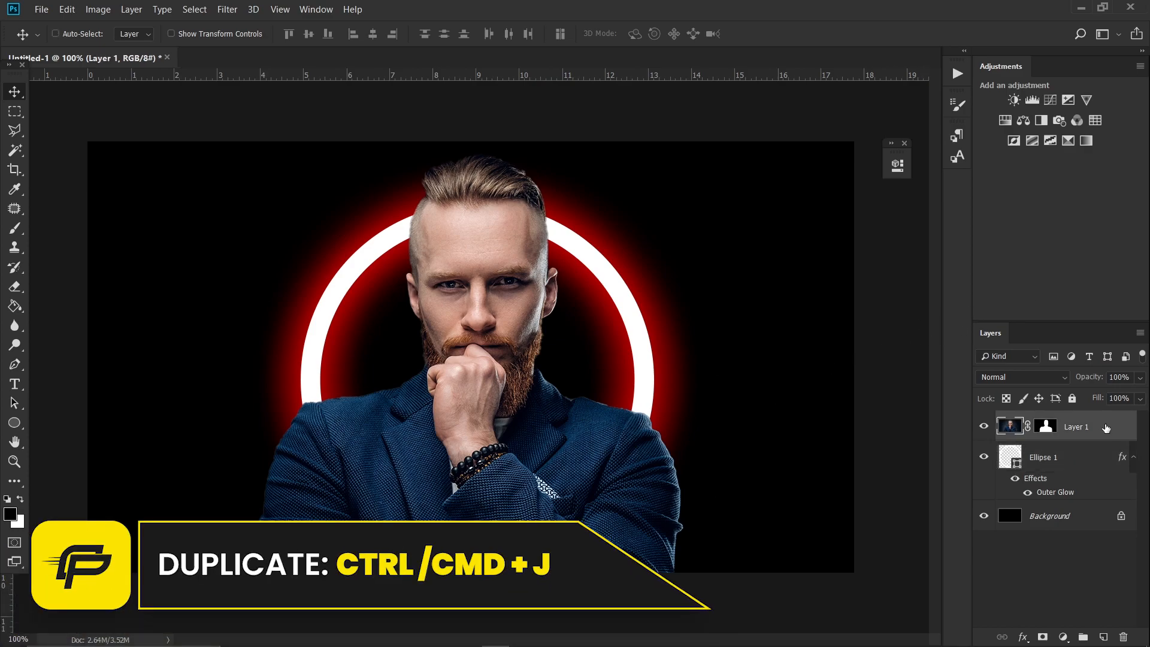
{"action": "key", "text": "ctrl+j"}
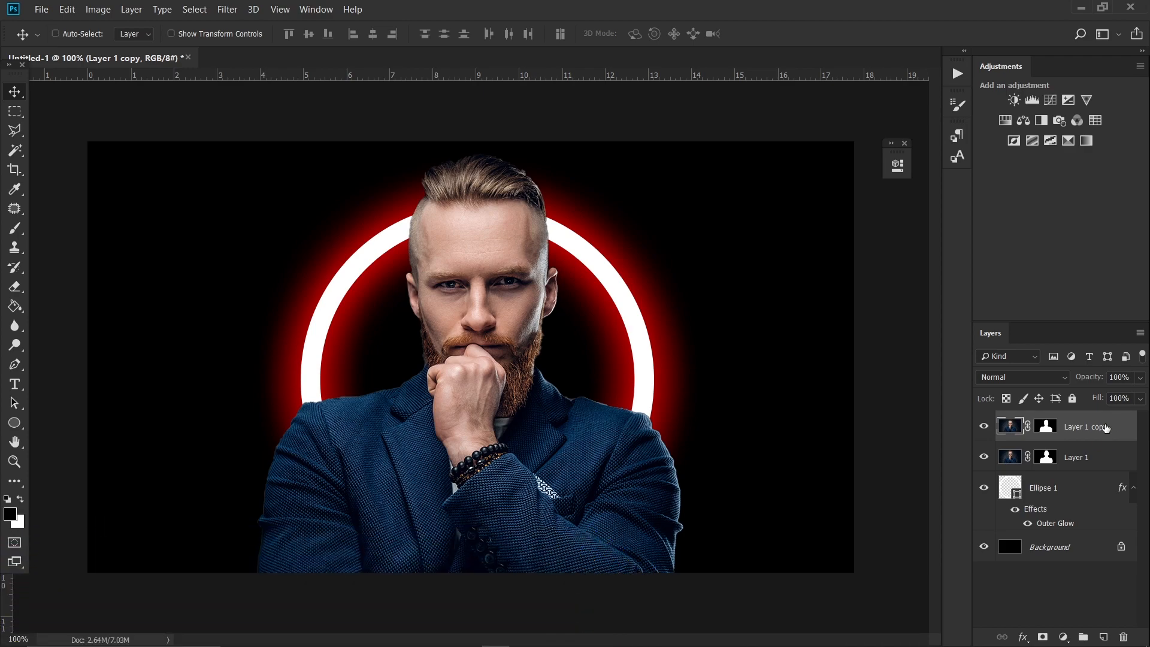
{"action": "key", "text": "ctrl+u"}
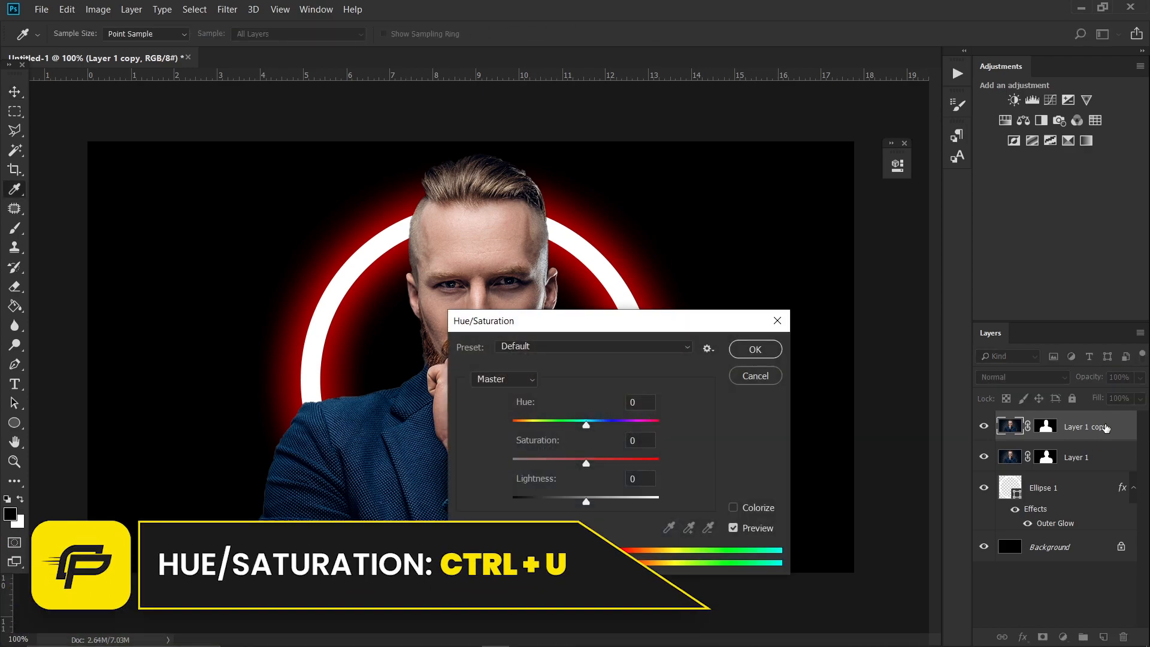
{"action": "left_click", "coordinate": [754, 377]}
Colorize the duplicated portrait red using Hue/Saturation with hue 0, saturation 44 and lightness 0.
{"action": "left_click", "coordinate": [96, 8]}
{"action": "mouse_move", "coordinate": [146, 45]}
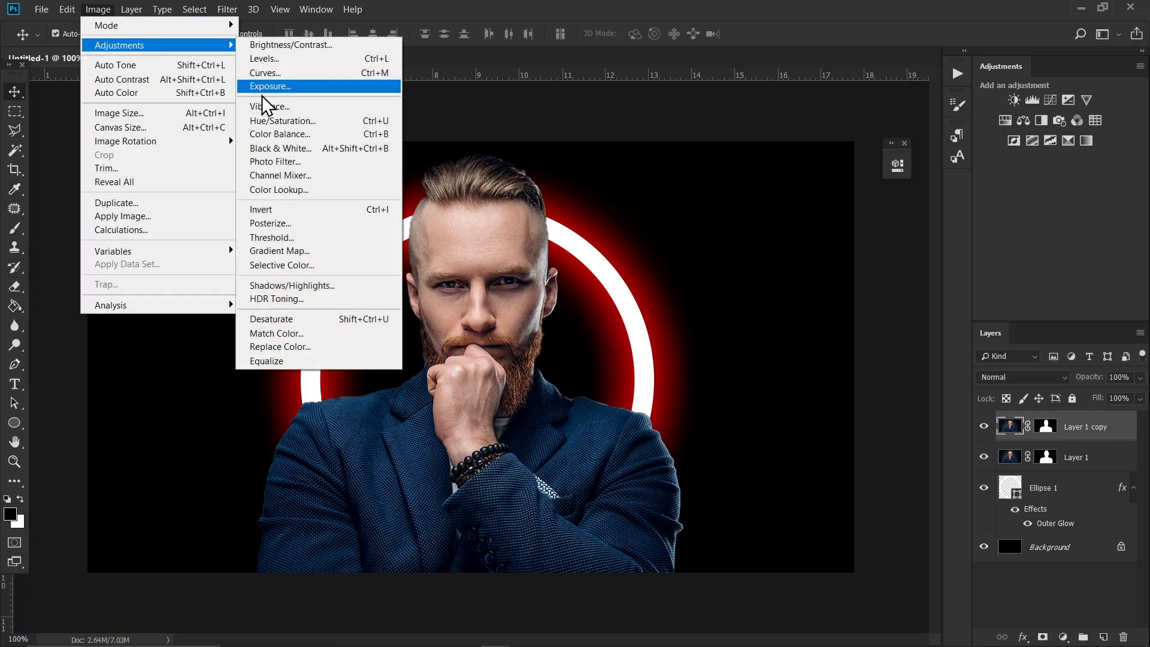
{"action": "left_click", "coordinate": [294, 123]}
{"action": "left_click_drag", "start_coordinate": [627, 323], "coordinate": [859, 252]}
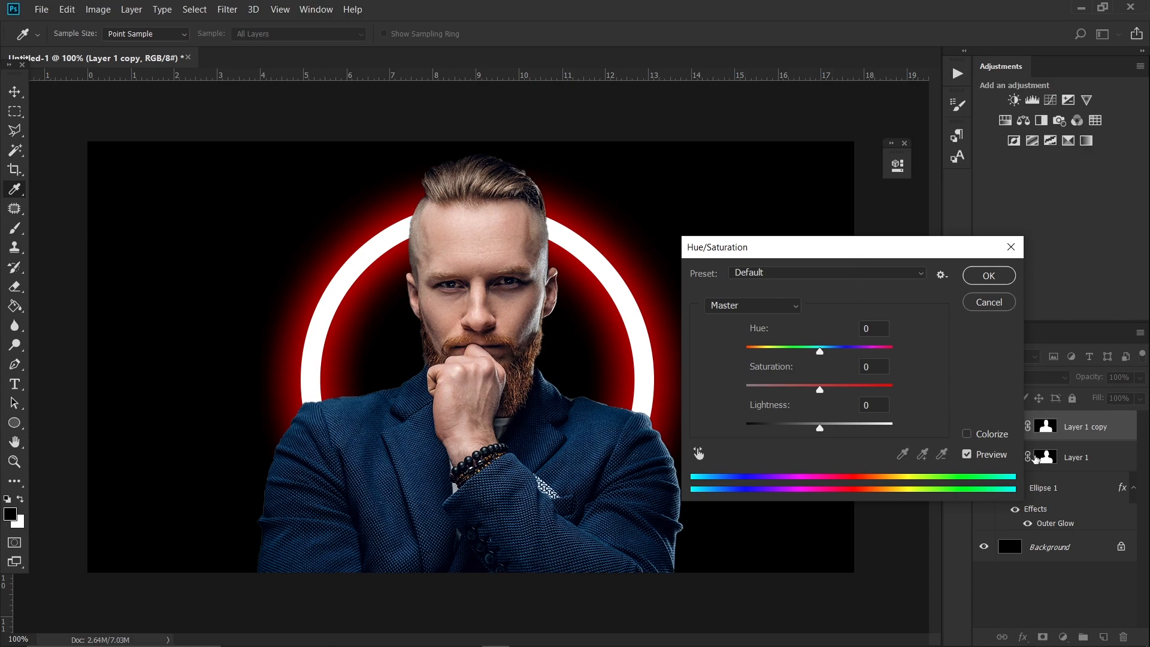
{"action": "left_click", "coordinate": [989, 434]}
{"action": "left_click_drag", "start_coordinate": [799, 386], "coordinate": [811, 388]}
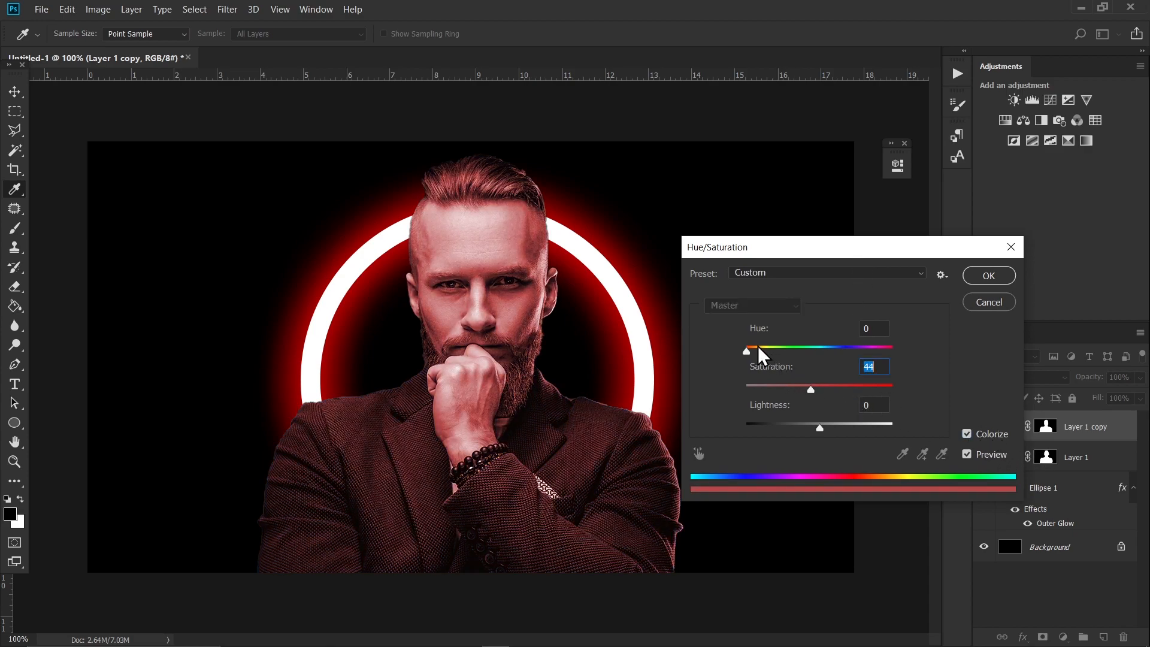
{"action": "left_click", "coordinate": [988, 280]}
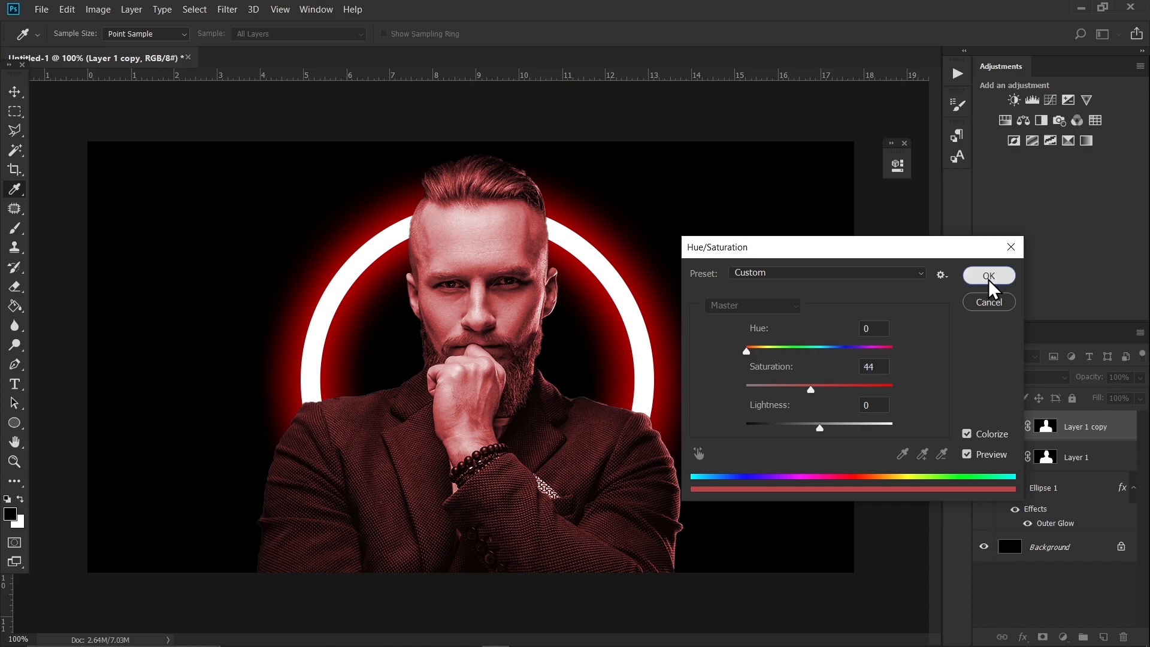
Duplicate the original Layer 1 again and move the new copy to the top of the layer stack.
{"action": "left_click", "coordinate": [1108, 464]}
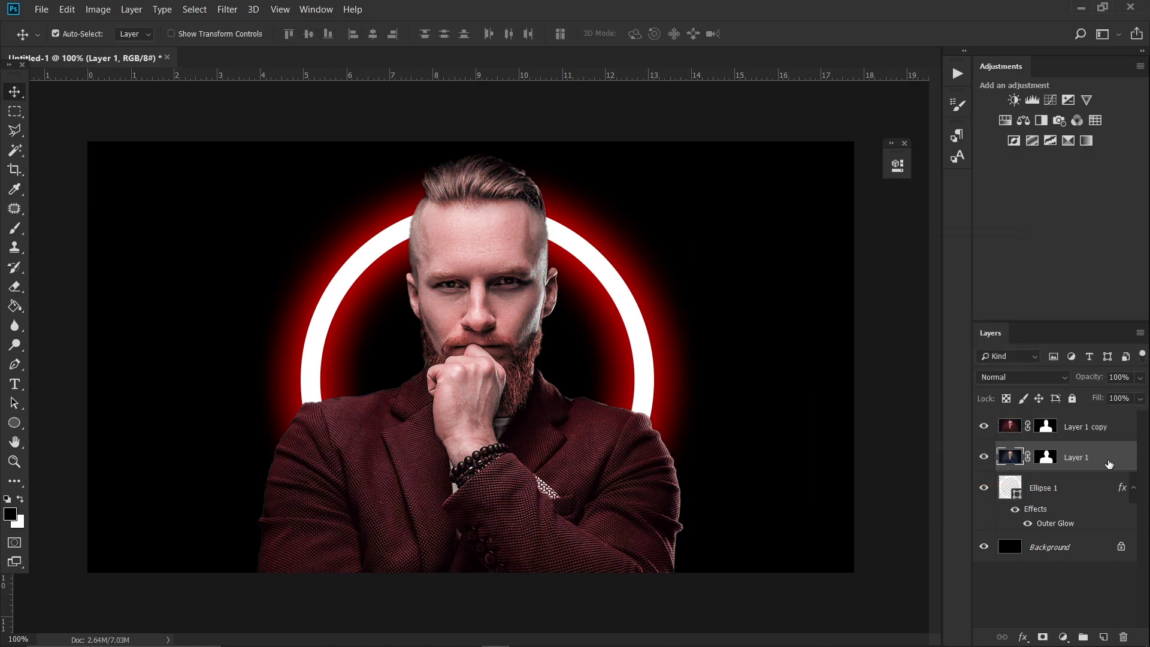
{"action": "key", "text": "ctrl+j"}
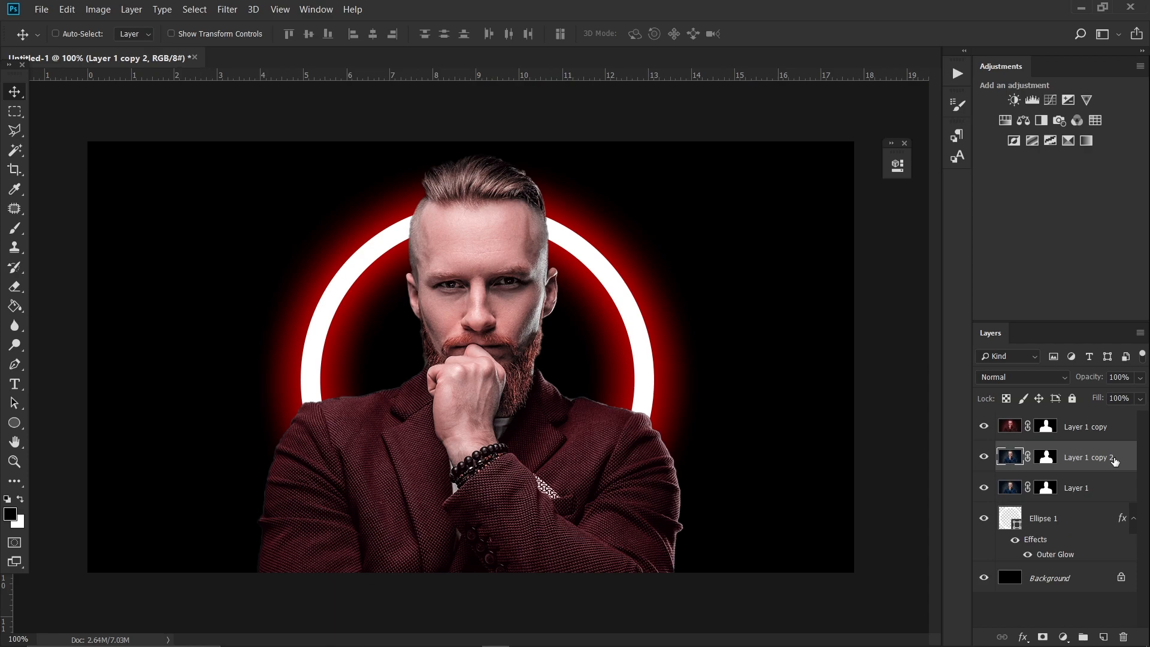
{"action": "left_click_drag", "start_coordinate": [1128, 468], "coordinate": [1118, 424]}
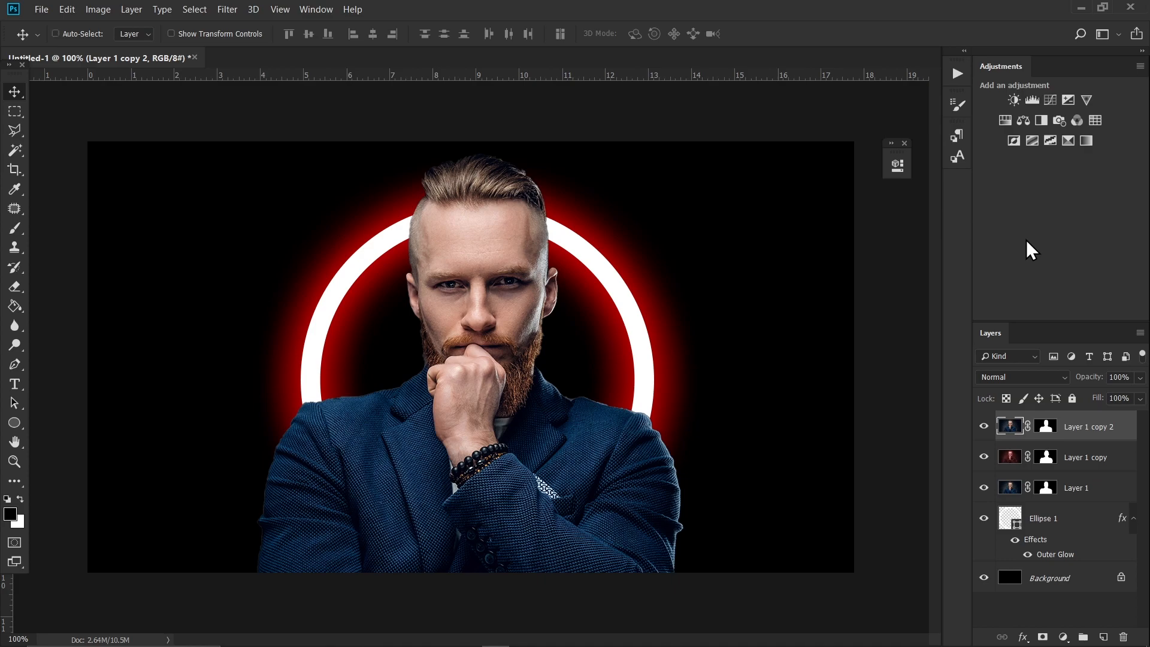
Colorize the top portrait copy with hue 0, saturation 65 and lightness +29, and set its blend mode to Color Dodge.
{"action": "key", "text": "ctrl+u"}
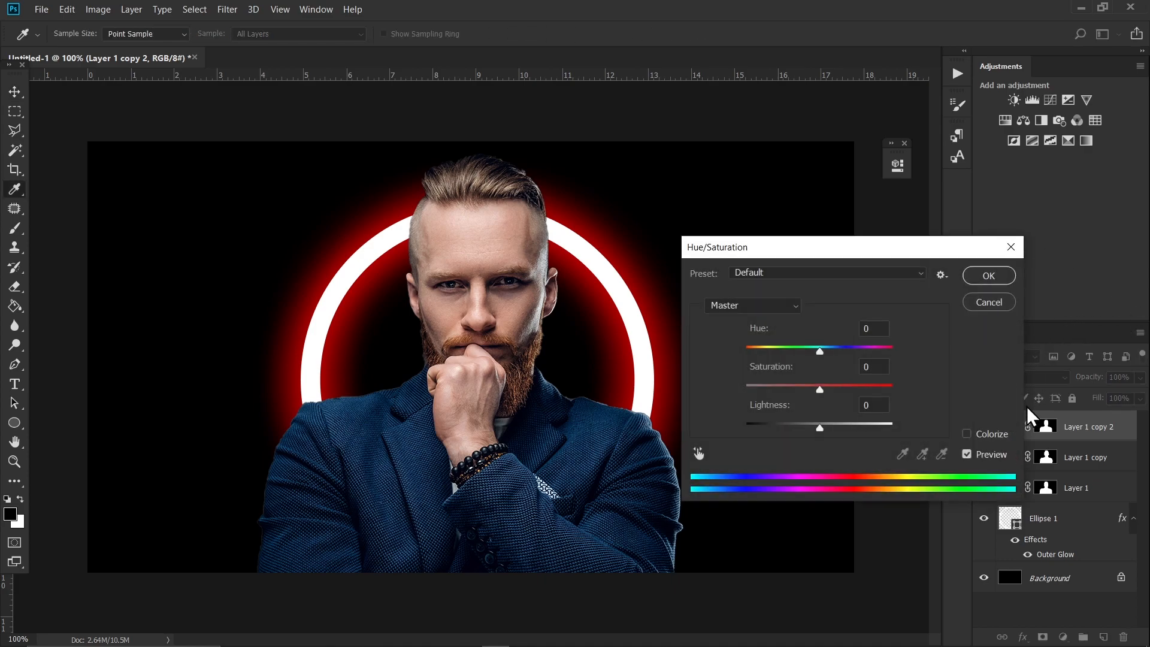
{"action": "left_click", "coordinate": [982, 435]}
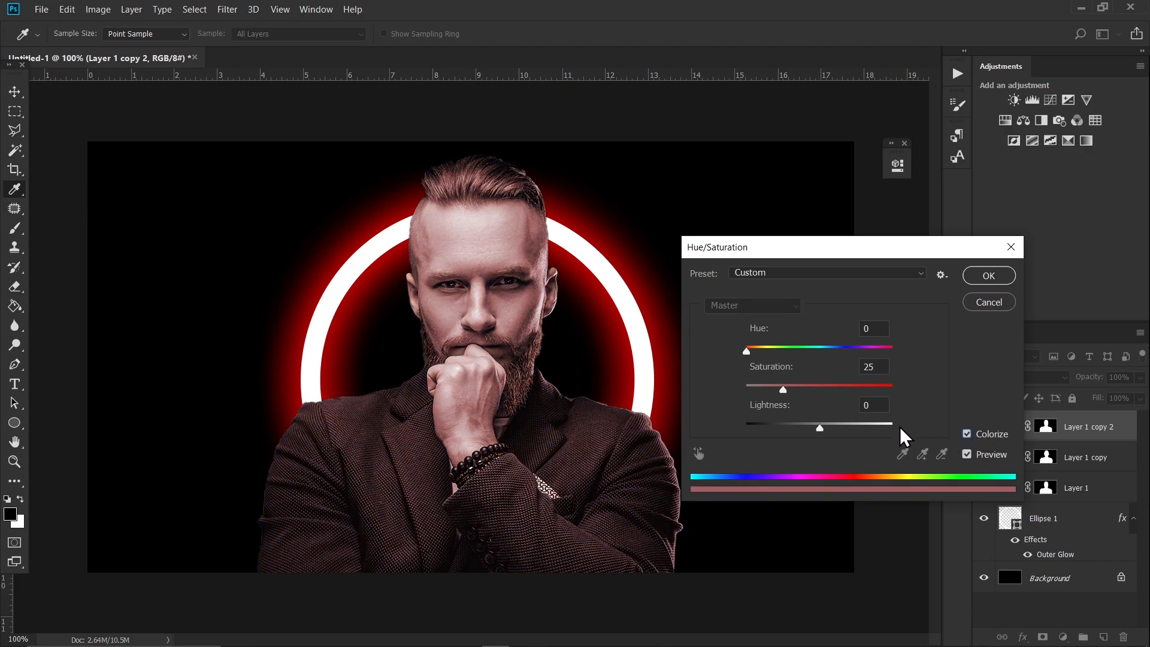
{"action": "left_click_drag", "start_coordinate": [816, 390], "coordinate": [841, 388]}
{"action": "left_click_drag", "start_coordinate": [820, 428], "coordinate": [841, 425]}
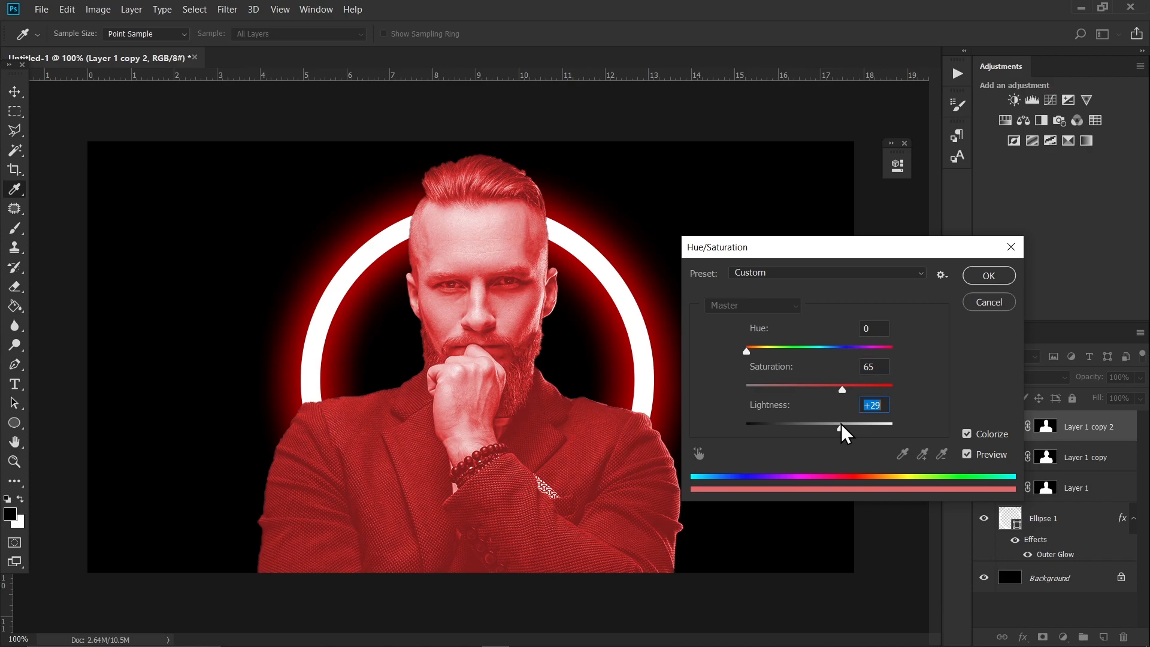
{"action": "left_click", "coordinate": [987, 277]}
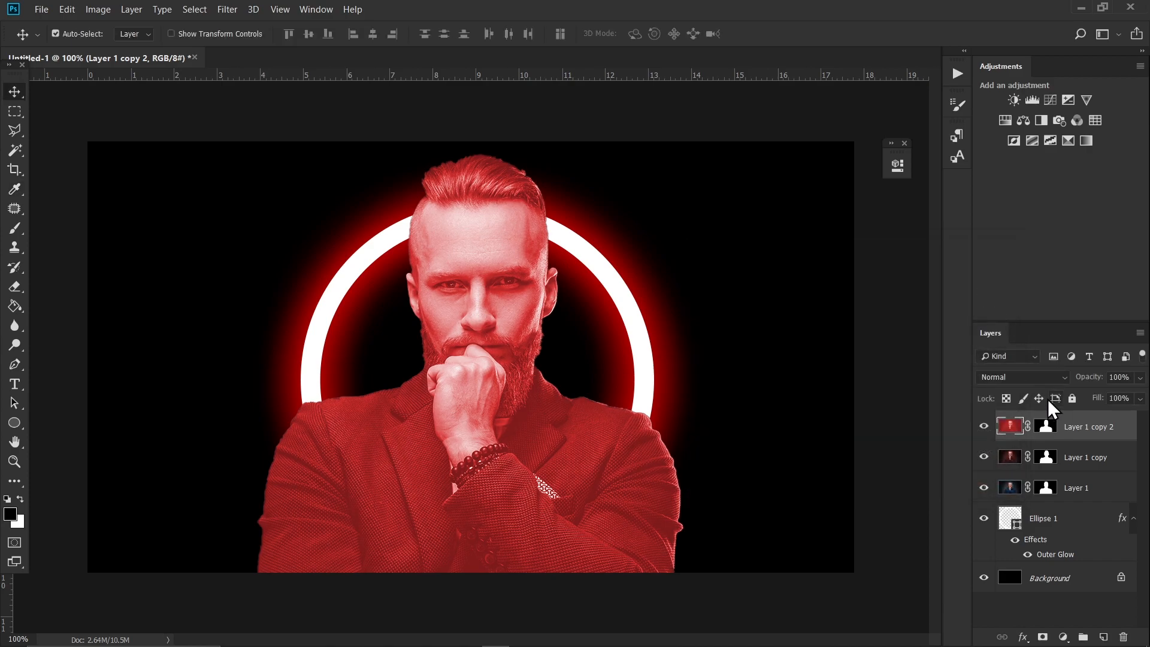
{"action": "left_click", "coordinate": [1029, 379]}
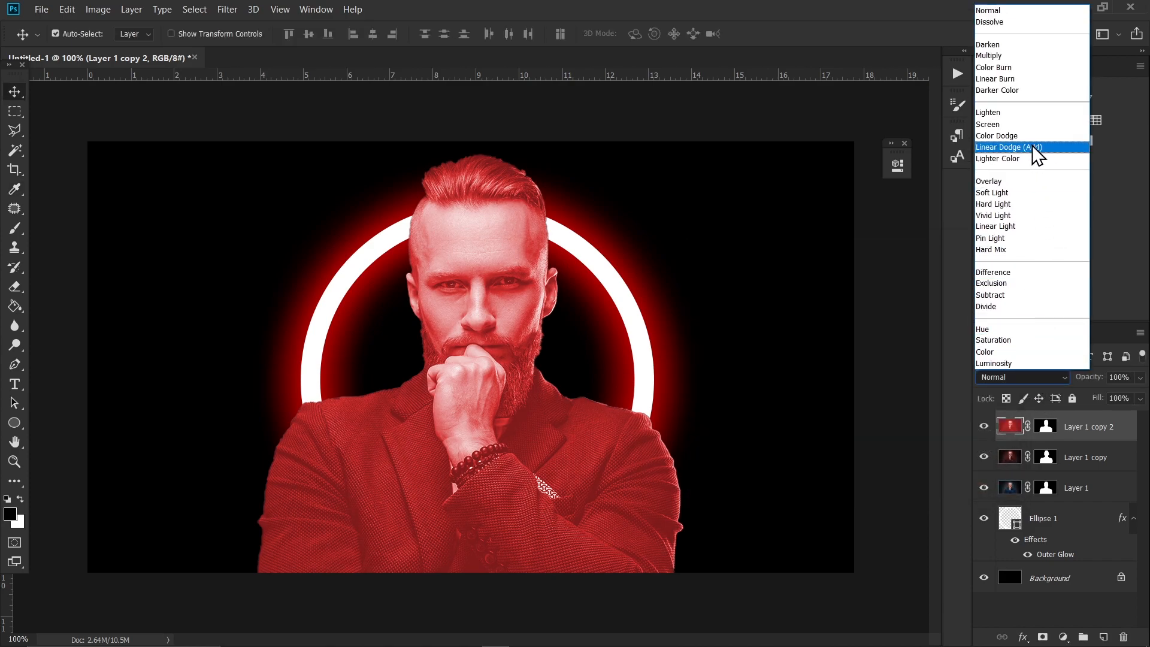
{"action": "left_click", "coordinate": [1006, 143]}
Paint the top portrait copy's layer mask entirely black with a large brush of about 465 px to hide its effect.
{"action": "left_click", "coordinate": [1045, 429]}
{"action": "key", "text": "x"}
{"action": "left_click", "coordinate": [17, 233]}
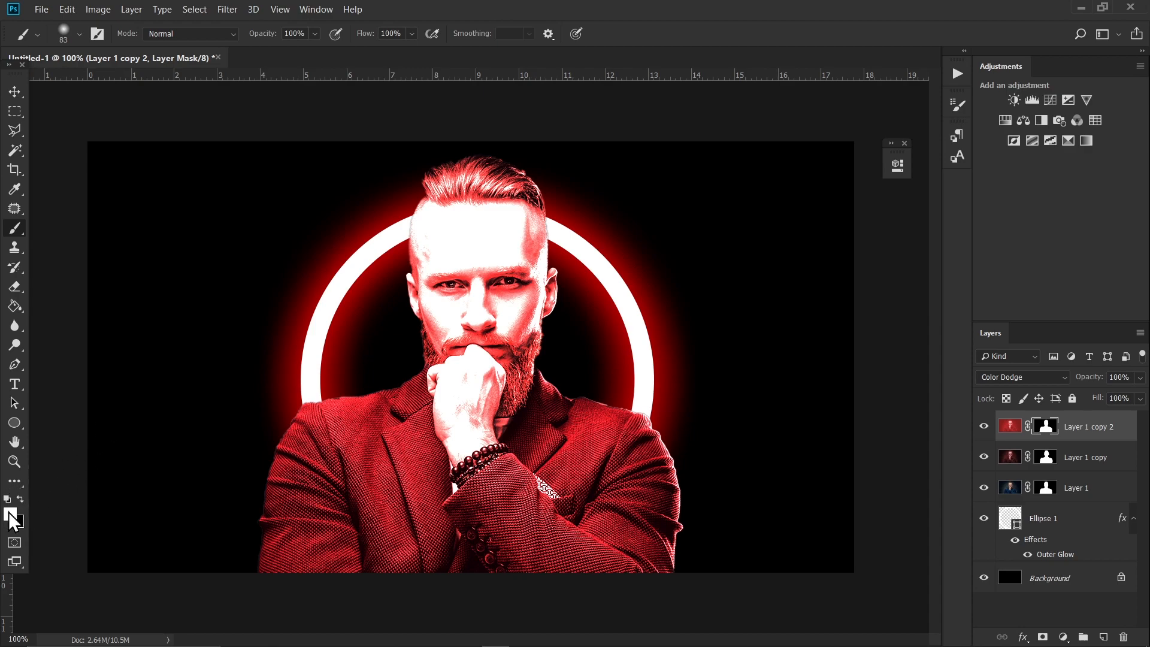
{"action": "left_click", "coordinate": [20, 499]}
{"action": "mouse_move", "coordinate": [239, 210]}
{"action": "left_mouse_down"}
{"action": "mouse_move", "coordinate": [500, 487]}
{"action": "mouse_move", "coordinate": [591, 513]}
{"action": "mouse_move", "coordinate": [658, 569]}
{"action": "left_mouse_up"}
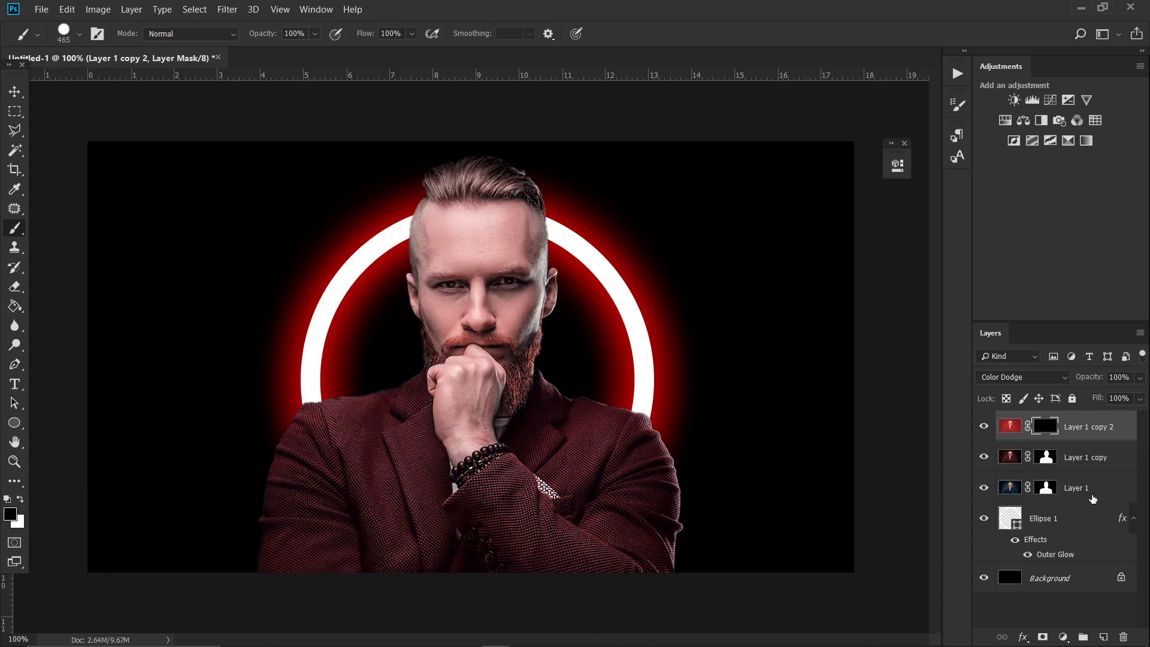
Load the man's outline as a selection from the Layer 1 mask.
{"action": "left_click", "coordinate": [1052, 492], "text": "ctrl"}
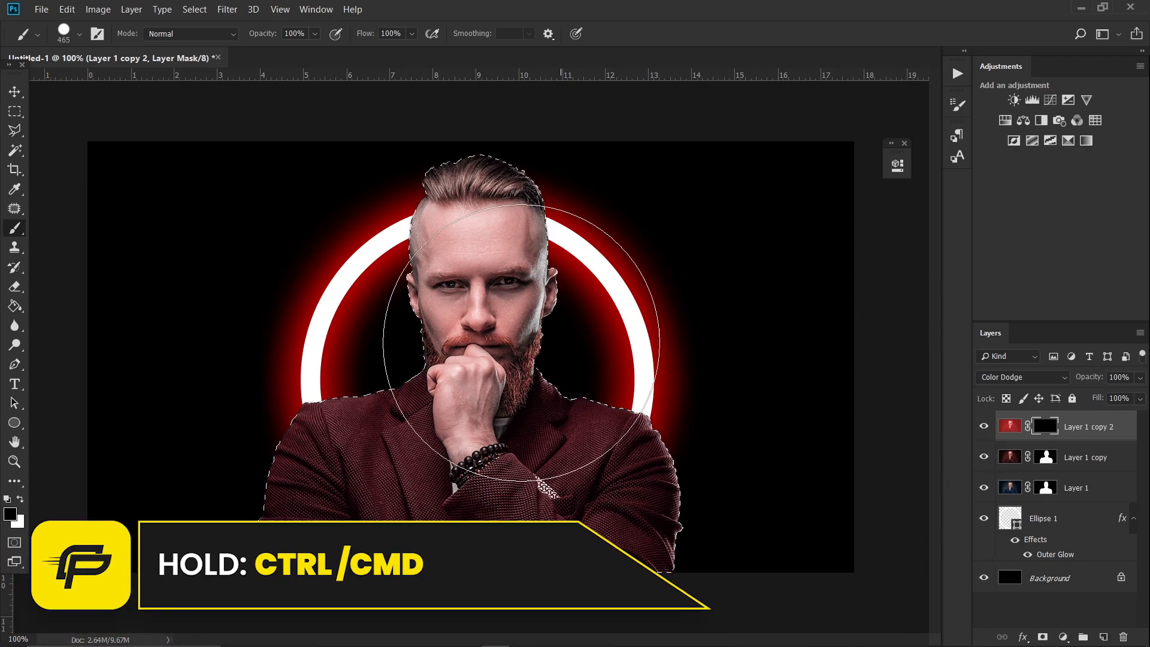
{"action": "key", "text": "z"}
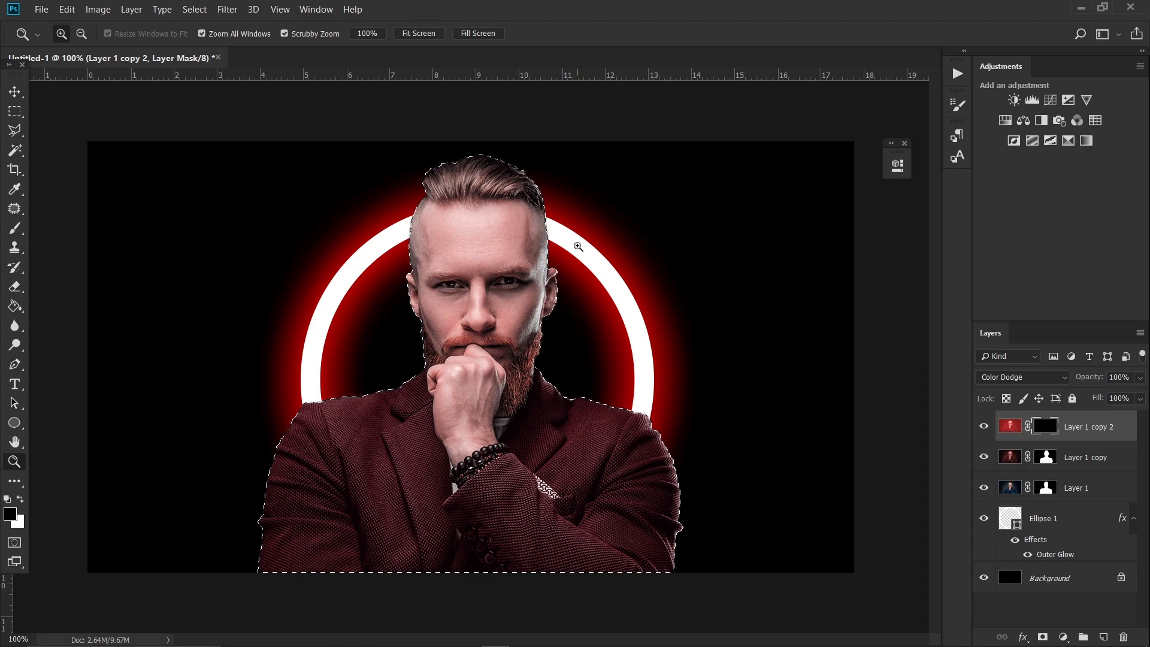
{"action": "left_click", "coordinate": [552, 252]}
{"action": "left_click_drag", "start_coordinate": [505, 236], "coordinate": [530, 323]}
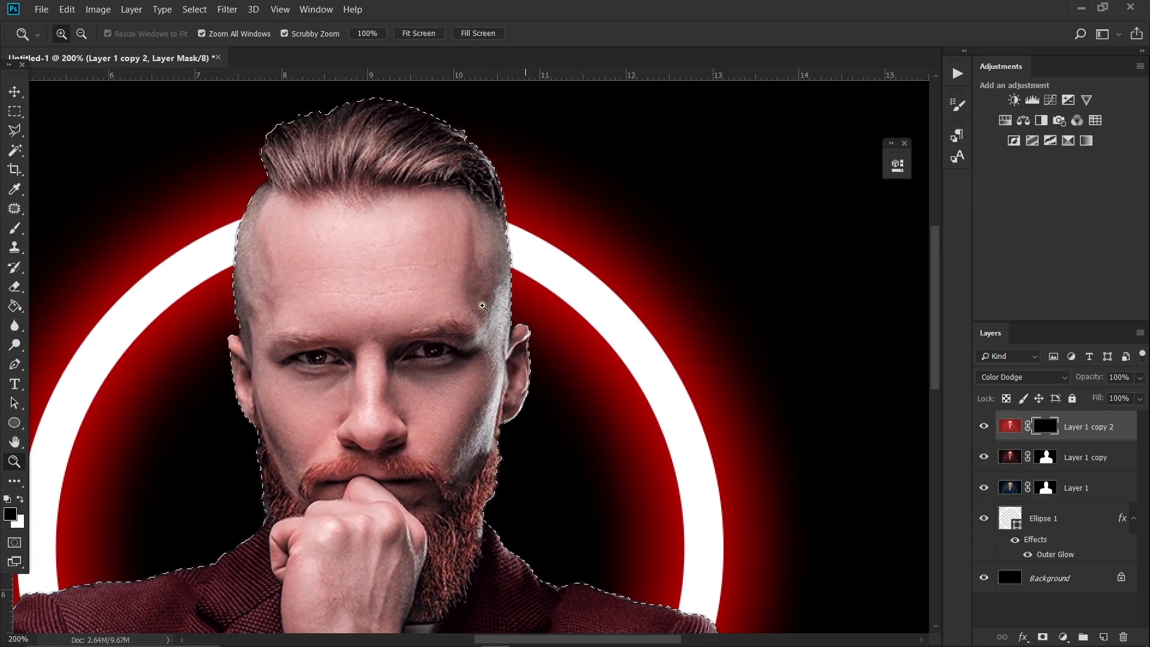
Set up a white Soft Round brush of 65 px with 58% opacity and 51% flow.
{"action": "left_click", "coordinate": [21, 236]}
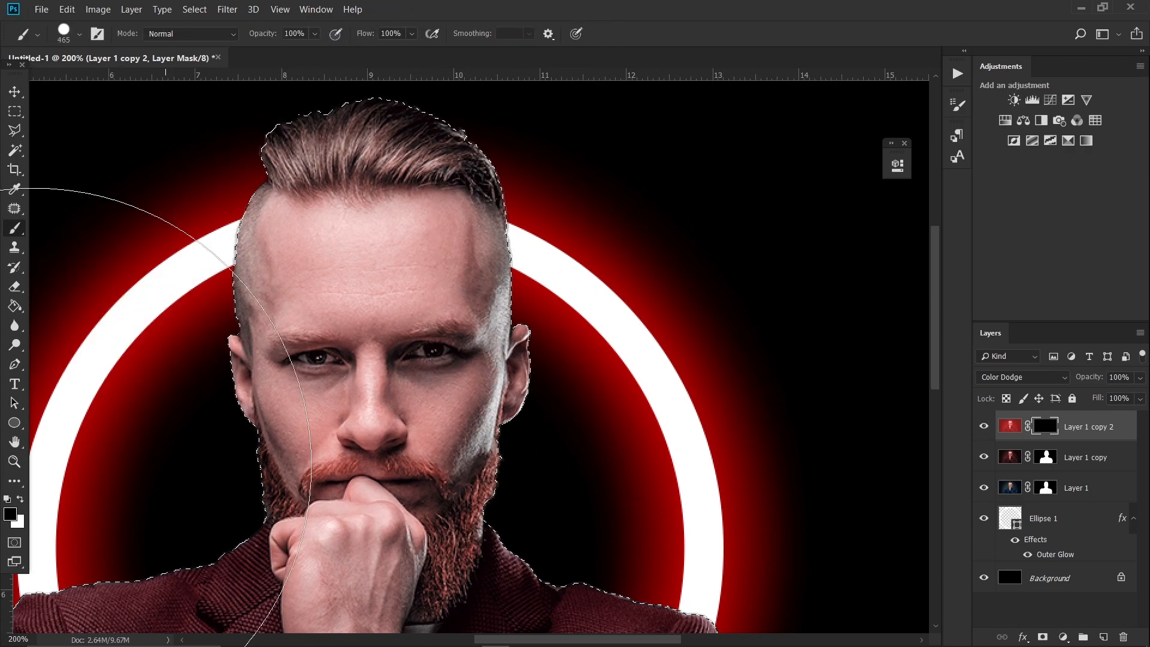
{"action": "left_click", "coordinate": [21, 499]}
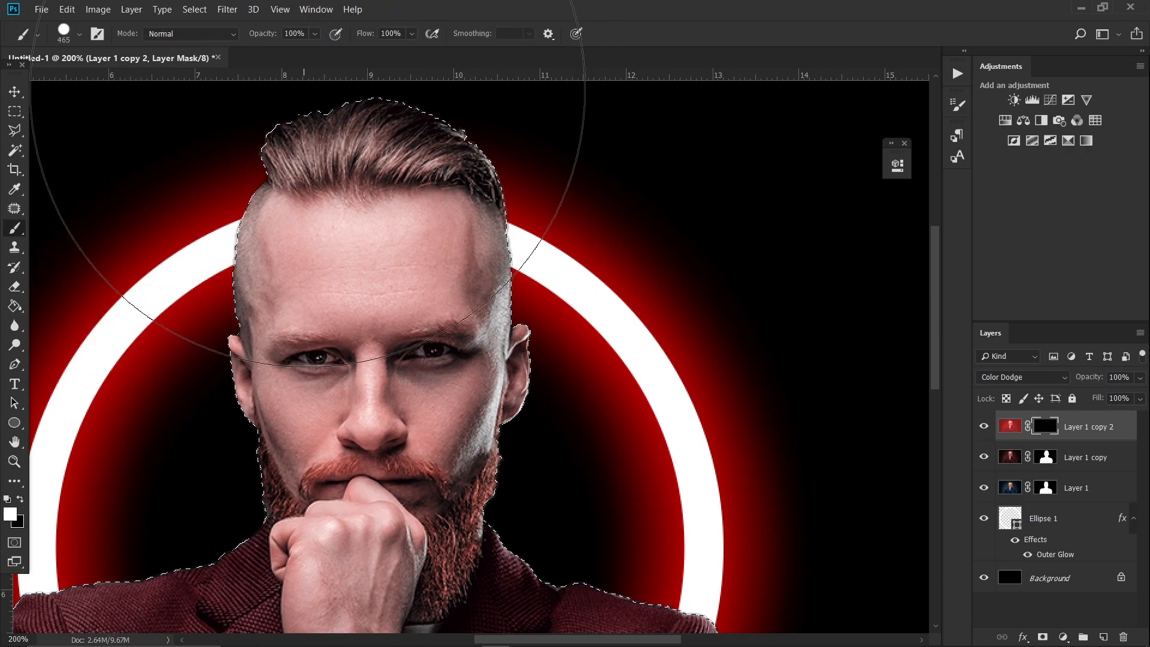
{"action": "left_click", "coordinate": [315, 34]}
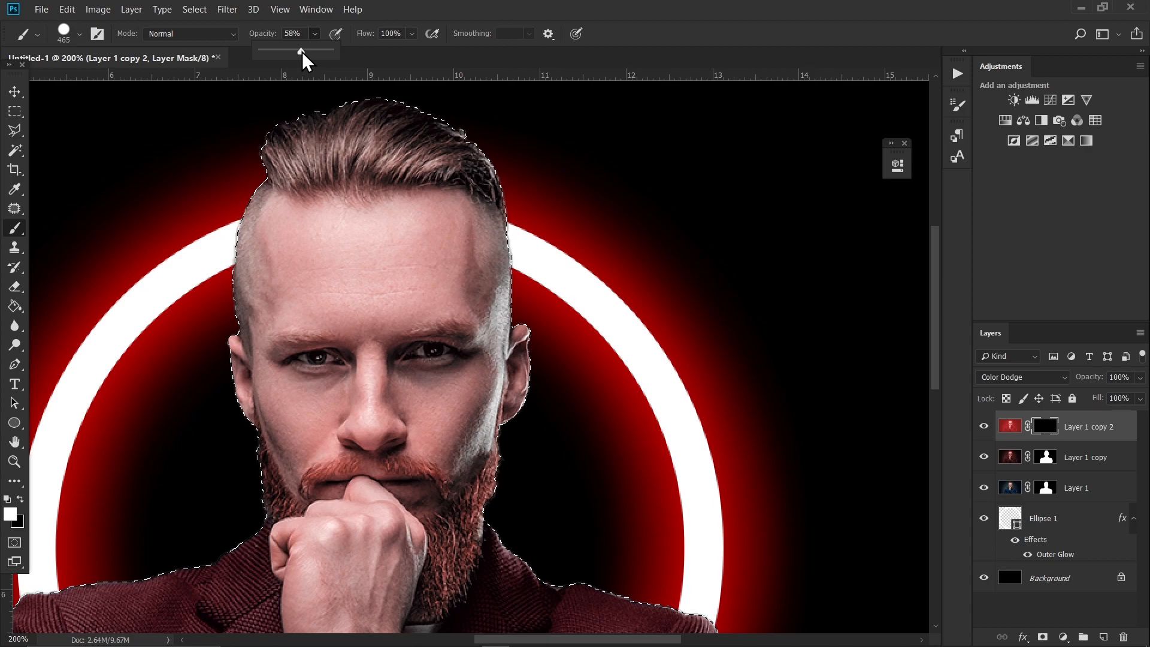
{"action": "left_click", "coordinate": [413, 34]}
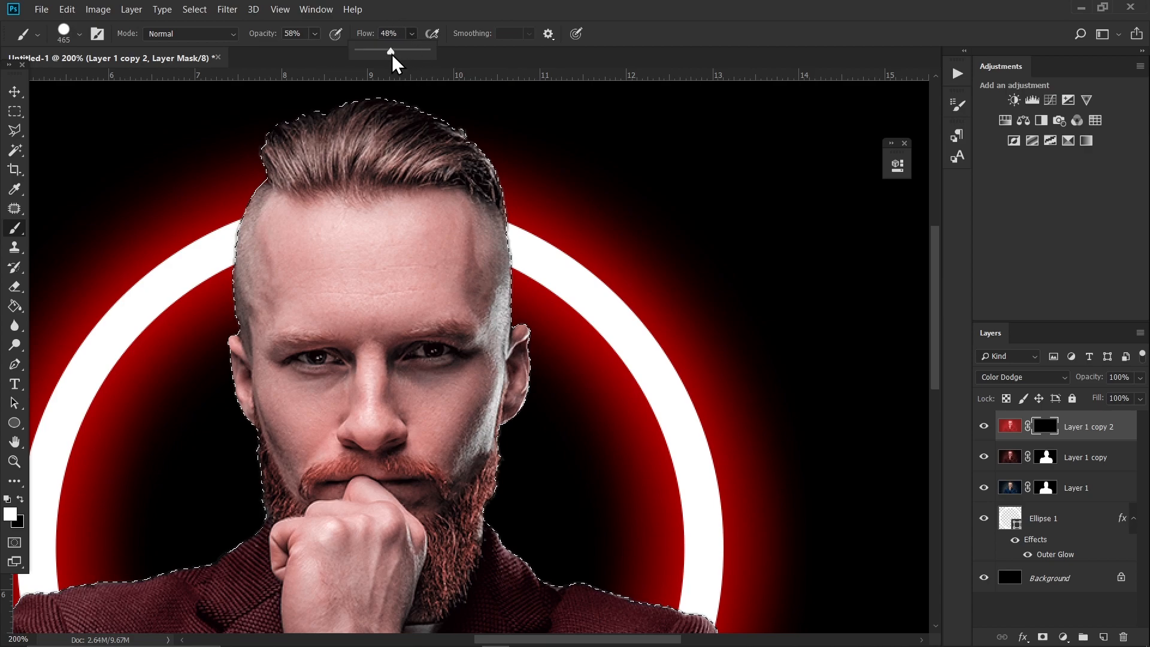
{"action": "mouse_move", "coordinate": [612, 299]}
{"action": "left_mouse_down"}
{"action": "mouse_move", "coordinate": [457, 273]}
{"action": "mouse_move", "coordinate": [314, 274]}
{"action": "left_mouse_up"}
{"action": "right_click", "coordinate": [608, 286]}
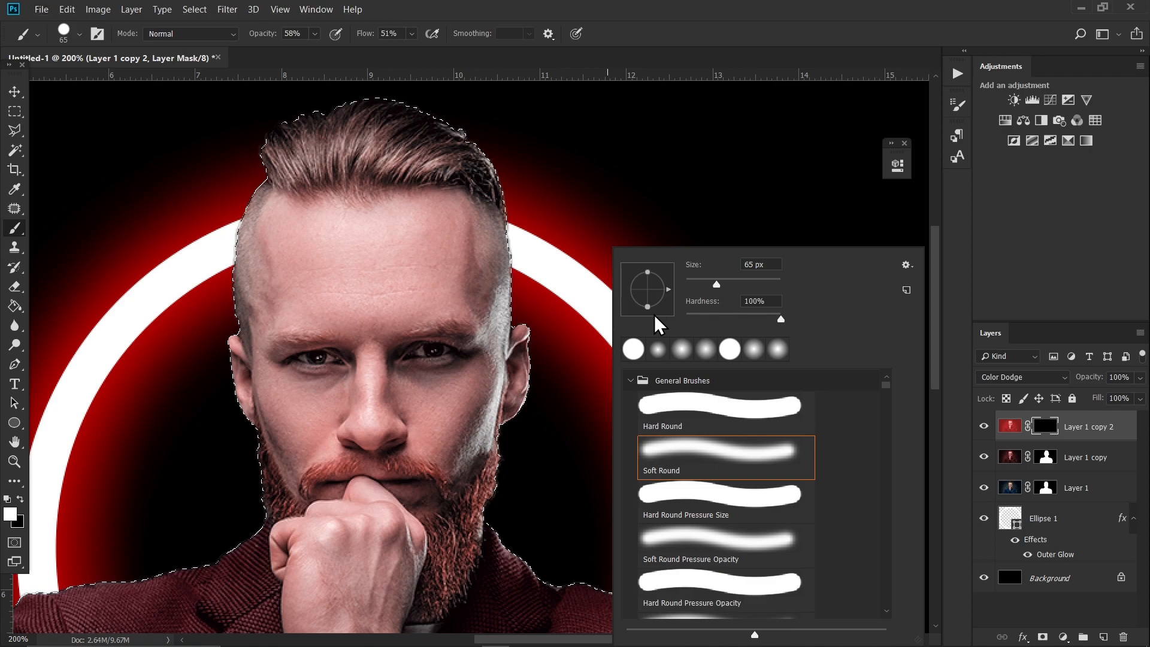
{"action": "key", "text": "Return"}
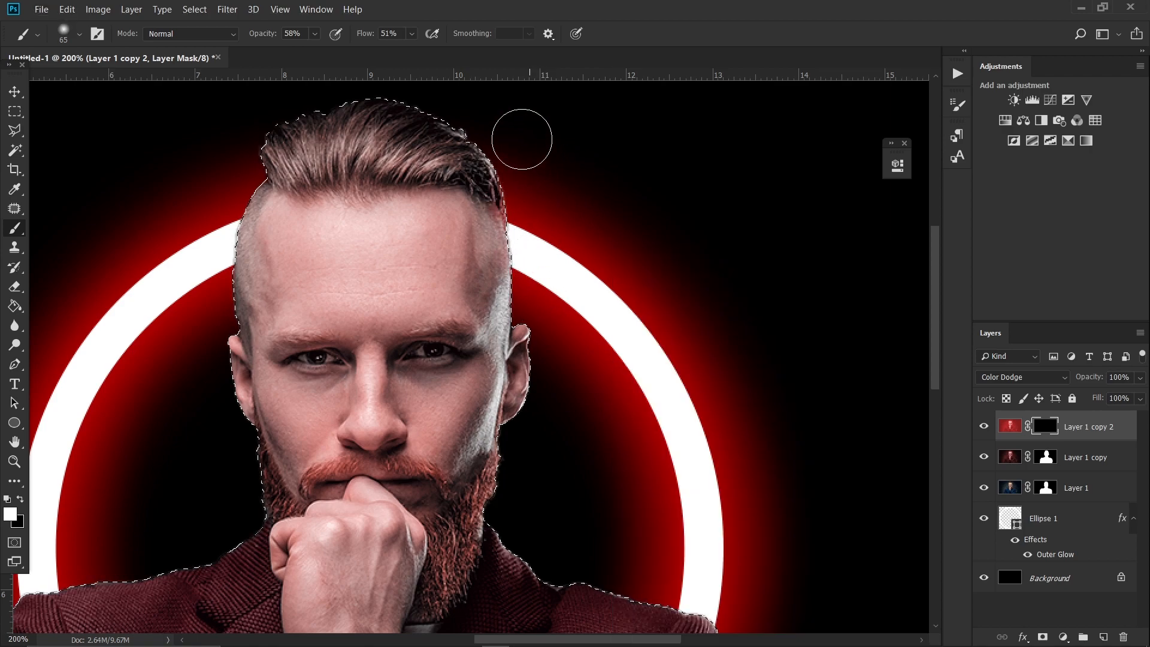
Set Layer 1 copy 2 to Linear Dodge (Add), paint white on its mask along the man's edges with a soft brush of about 75 px, and deselect.
{"action": "key", "text": "shift+plus"}
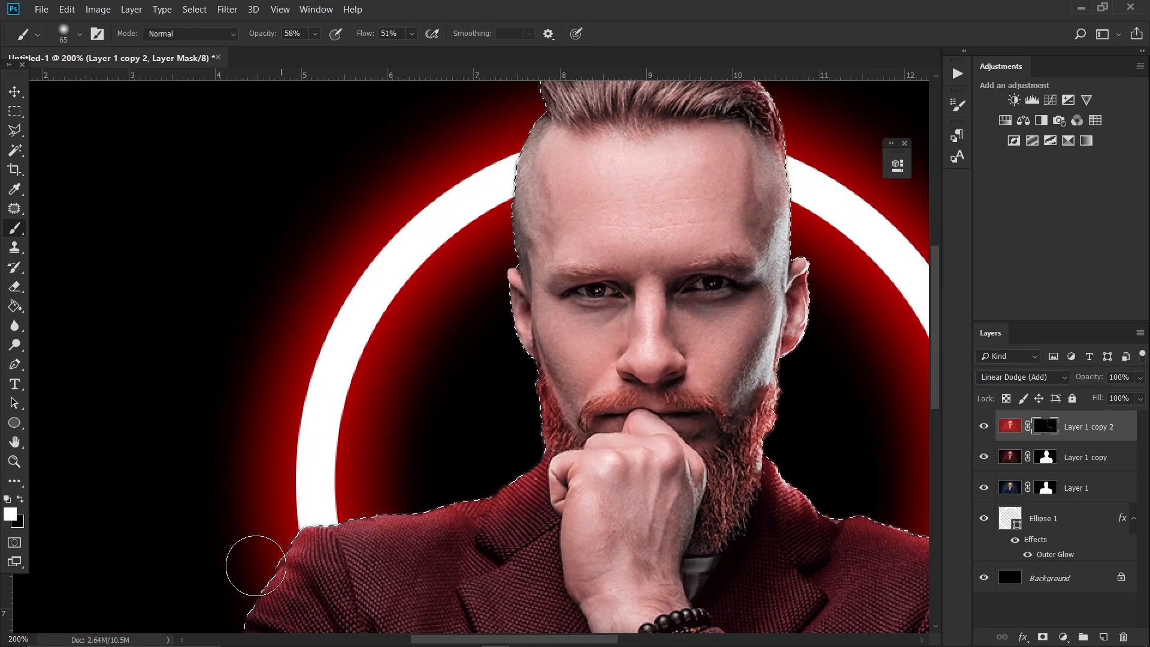
{"action": "left_click_drag", "start_coordinate": [251, 569], "coordinate": [462, 305]}
{"action": "key", "text": "]"}
{"action": "left_click_drag", "start_coordinate": [575, 252], "coordinate": [531, 349]}
{"action": "left_click_drag", "start_coordinate": [659, 155], "coordinate": [675, 338]}
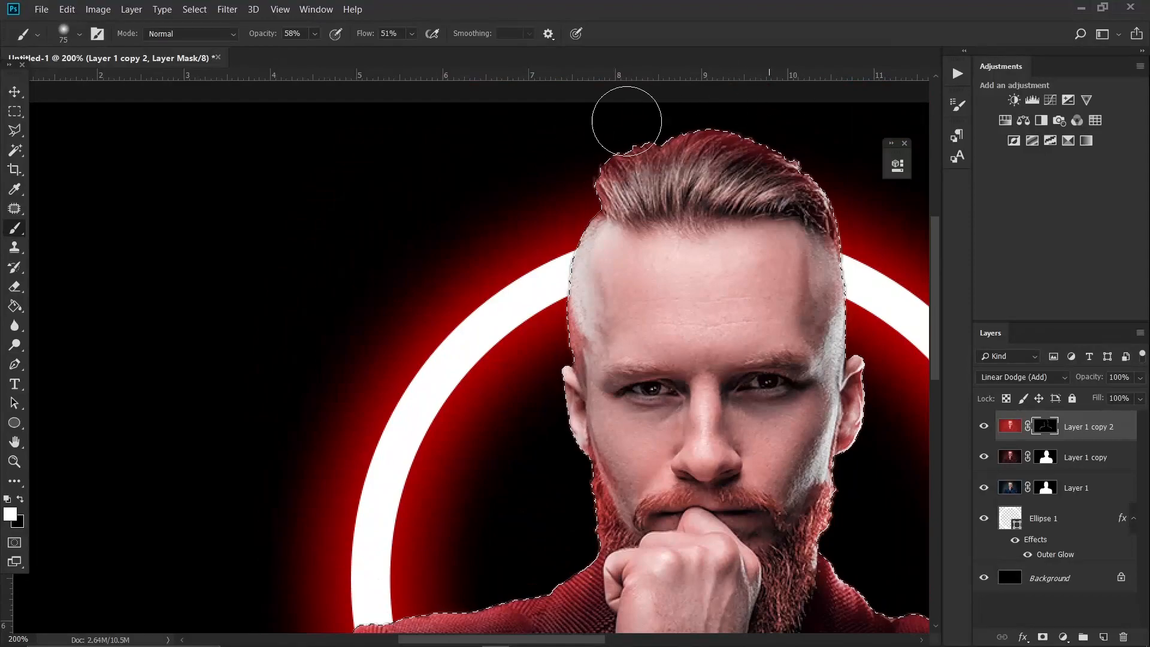
{"action": "left_click_drag", "start_coordinate": [813, 210], "coordinate": [663, 198]}
{"action": "left_click_drag", "start_coordinate": [692, 560], "coordinate": [653, 407]}
{"action": "left_click_drag", "start_coordinate": [814, 462], "coordinate": [867, 582]}
{"action": "left_click_drag", "start_coordinate": [867, 582], "coordinate": [777, 325]}
{"action": "key", "text": "z"}
{"action": "left_click", "coordinate": [316, 364], "text": "alt"}
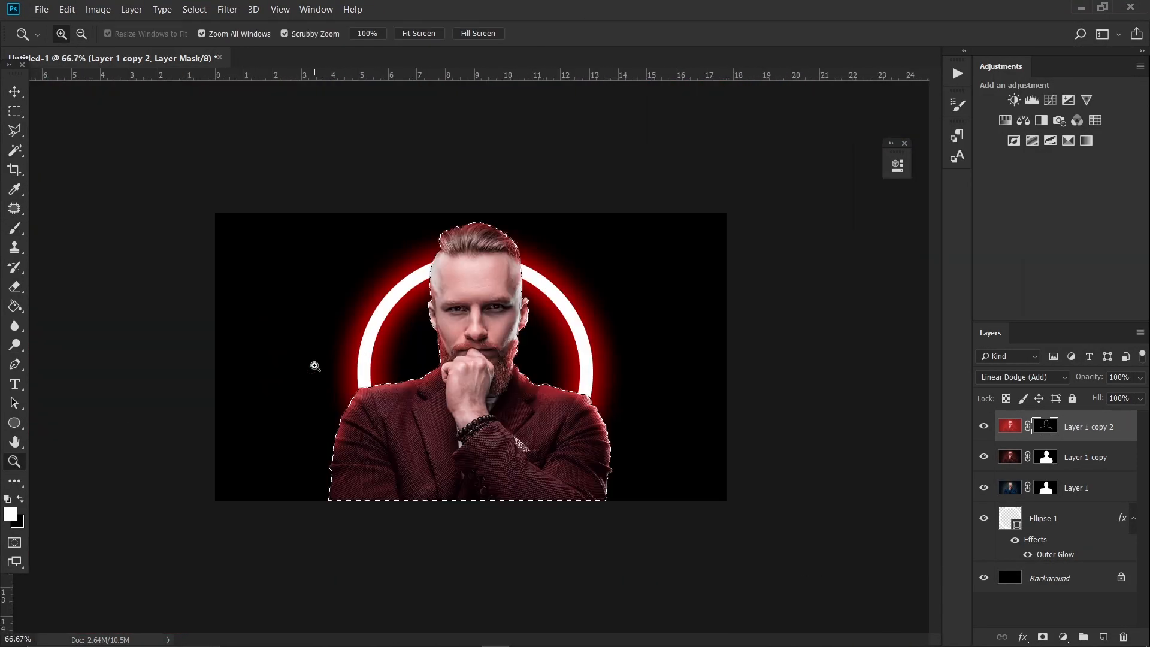
{"action": "left_click", "coordinate": [315, 365]}
{"action": "key", "text": "ctrl+d"}
Adjust the image of Layer 1 copy 2 with Hue/Saturation to hue +8, saturation +12 and lightness +3.
{"action": "left_click", "coordinate": [1009, 426]}
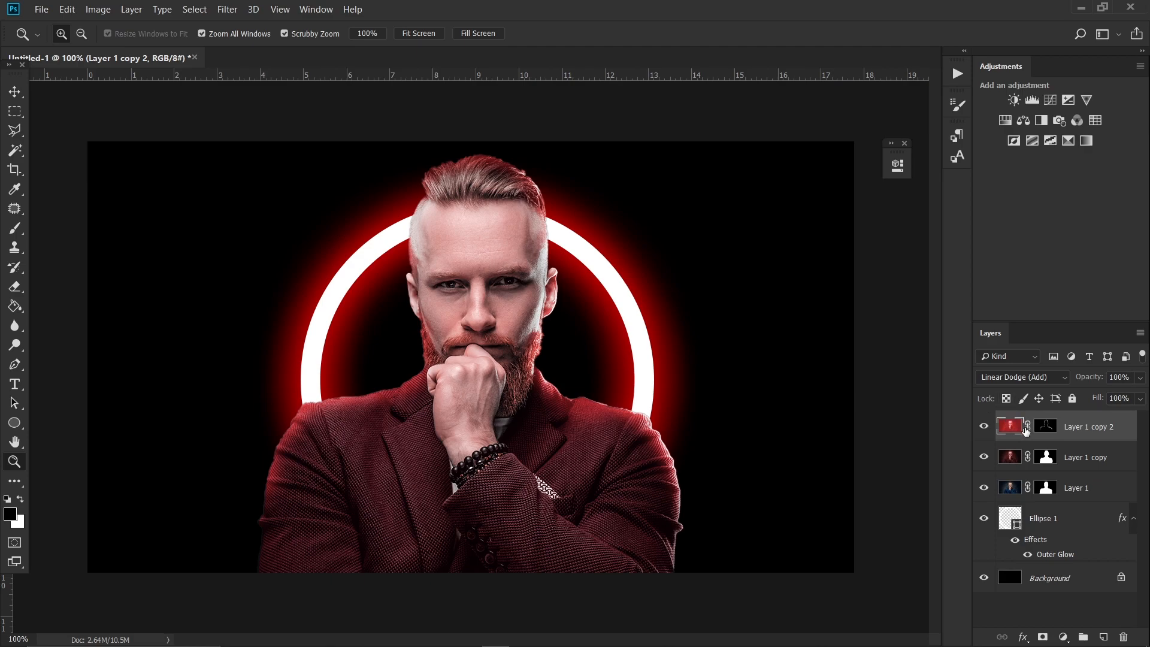
{"action": "key", "text": "ctrl+u"}
{"action": "left_click_drag", "start_coordinate": [820, 351], "coordinate": [825, 441]}
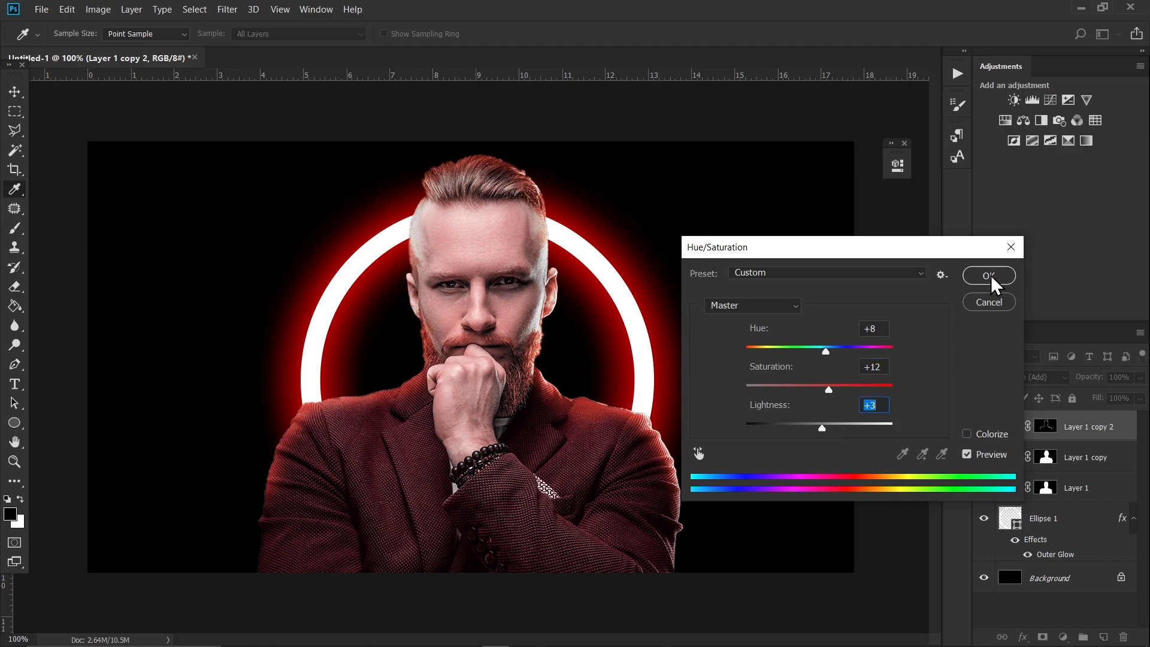
{"action": "left_click", "coordinate": [988, 276]}
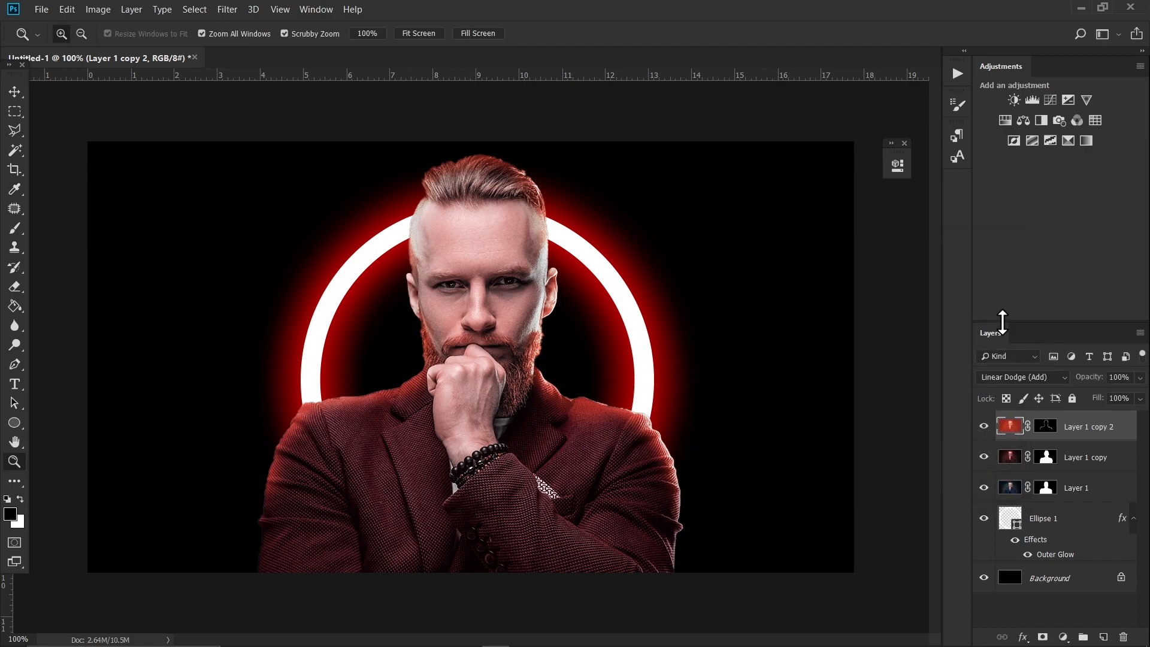
Select the man's outline from the Layer 1 mask, add a new top layer, and set the brush colour to red ec0a0a.
{"action": "left_click", "coordinate": [1047, 488], "text": "ctrl"}
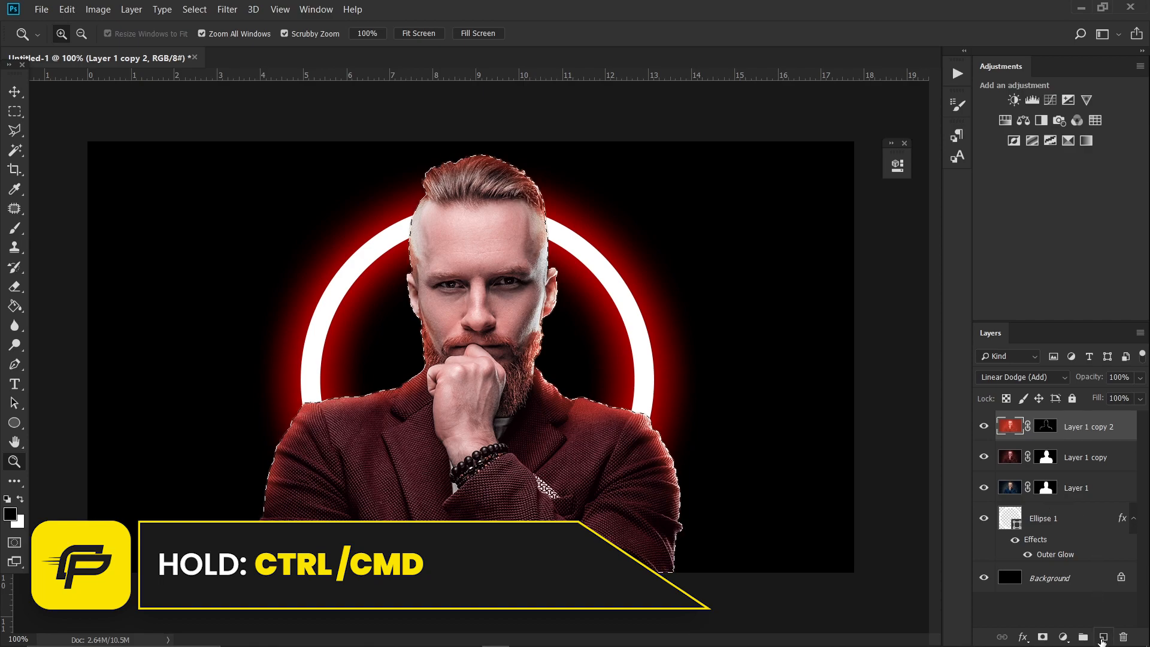
{"action": "left_click", "coordinate": [1103, 636]}
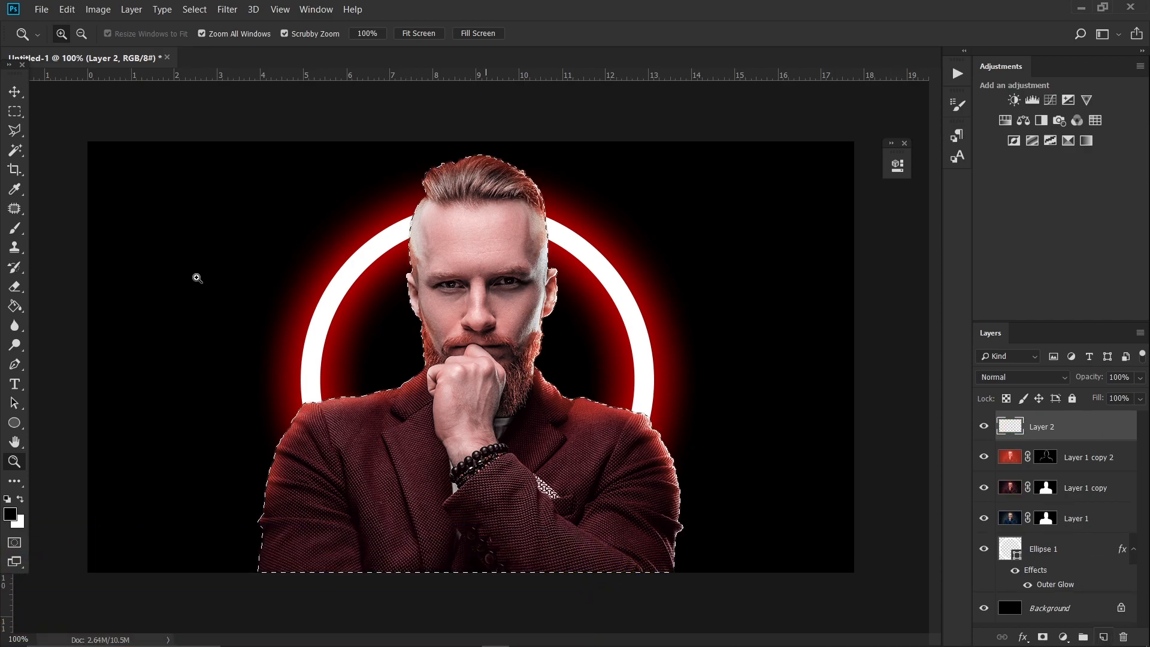
{"action": "left_click", "coordinate": [16, 229]}
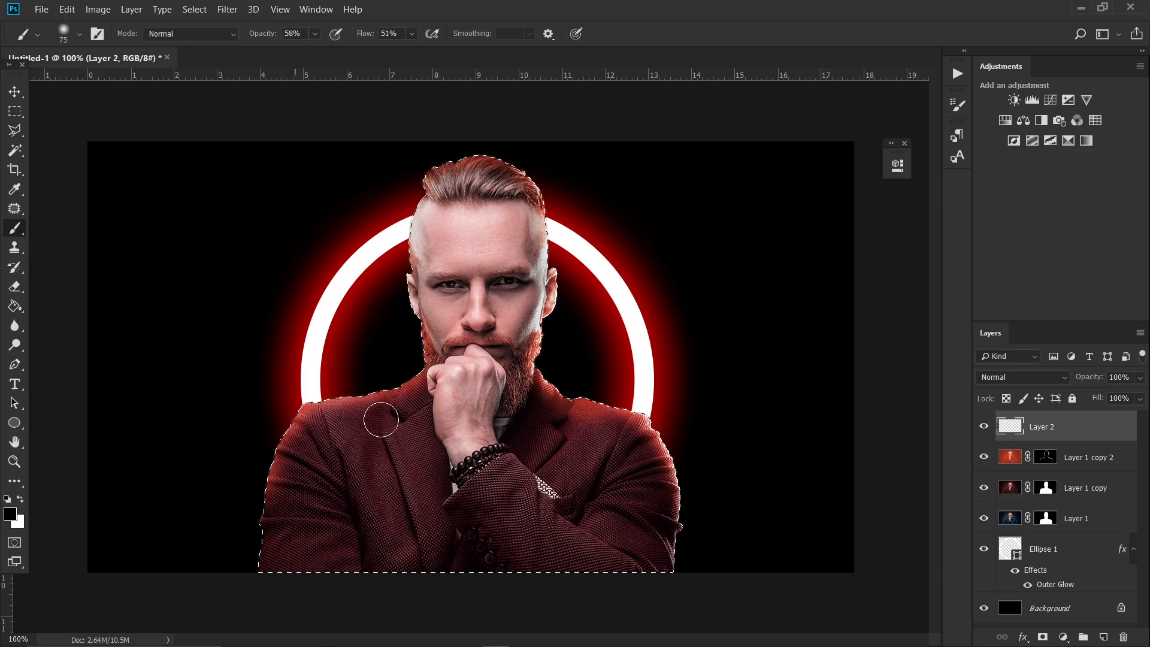
{"action": "left_click", "coordinate": [9, 515]}
{"action": "left_click", "coordinate": [920, 399]}
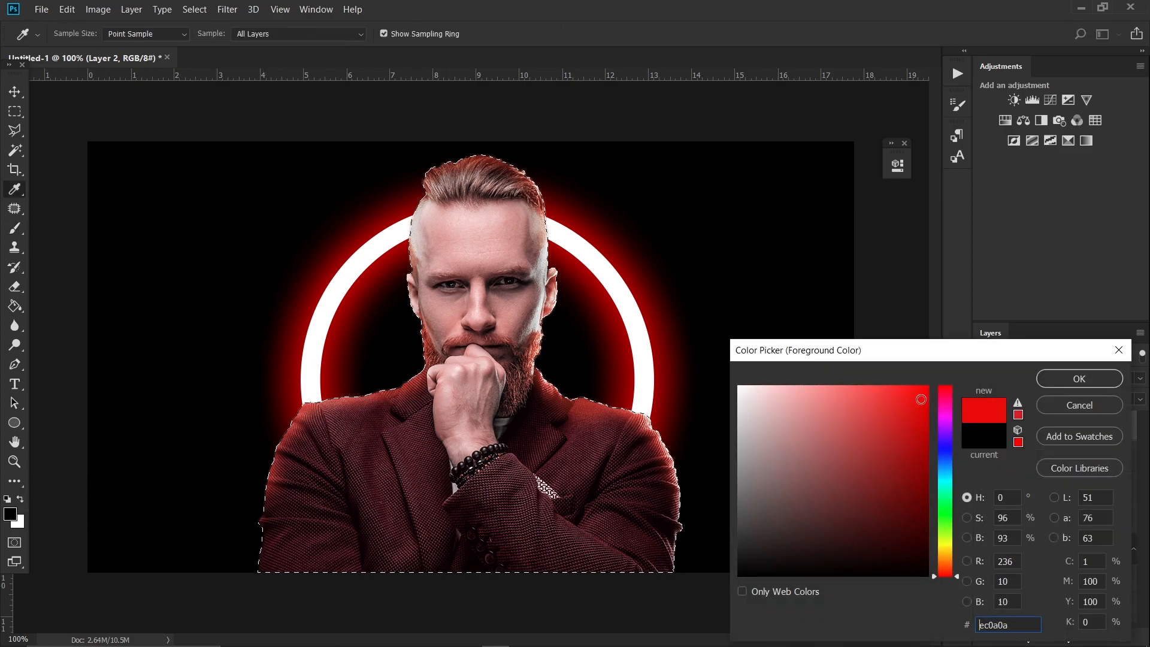
{"action": "left_click", "coordinate": [1078, 379]}
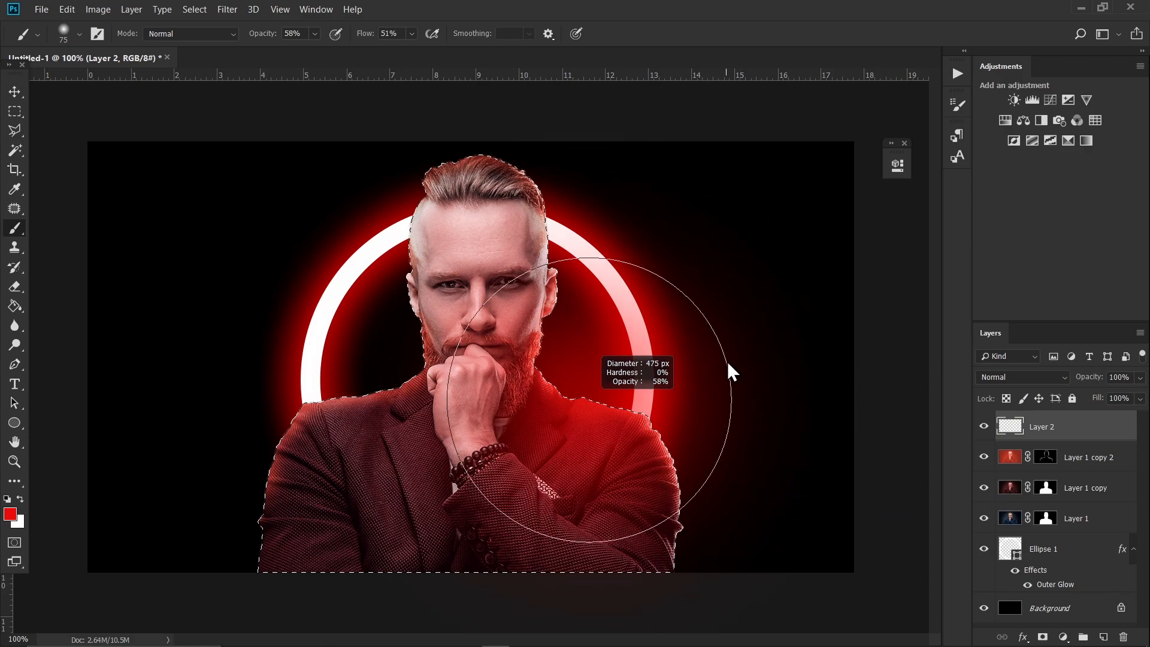
Paint soft red light over the man's shoulders, jacket sides and head on Layer 2, using a 0% hardness brush of about 332 to 475 px.
{"action": "right_click", "coordinate": [728, 363]}
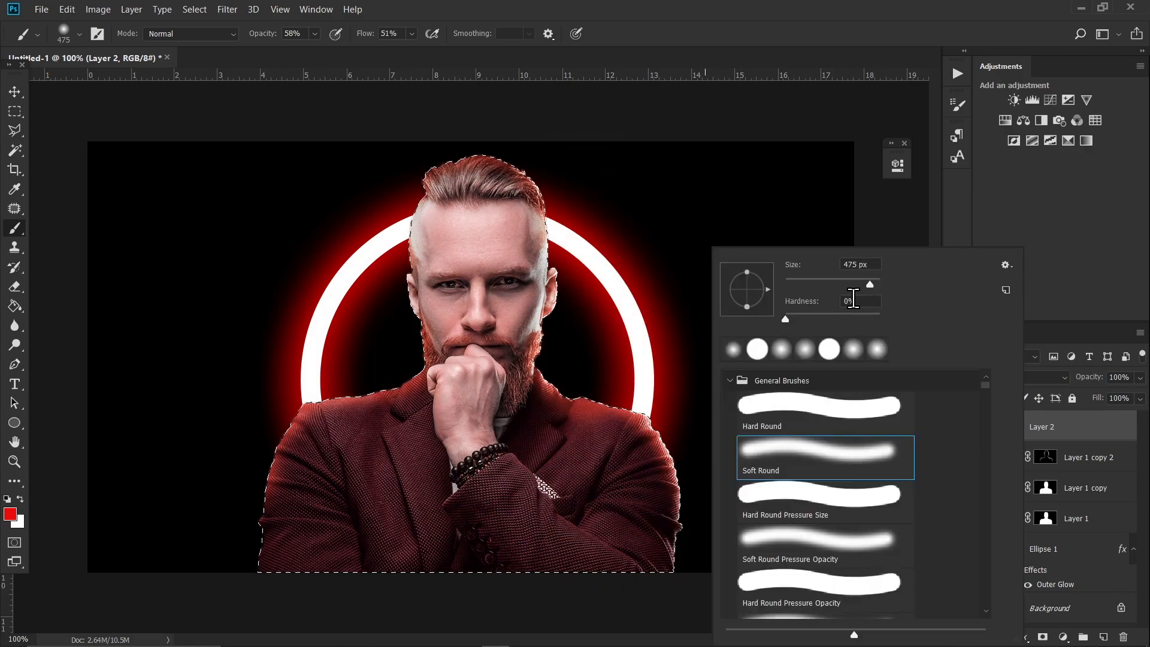
{"action": "left_click", "coordinate": [642, 390]}
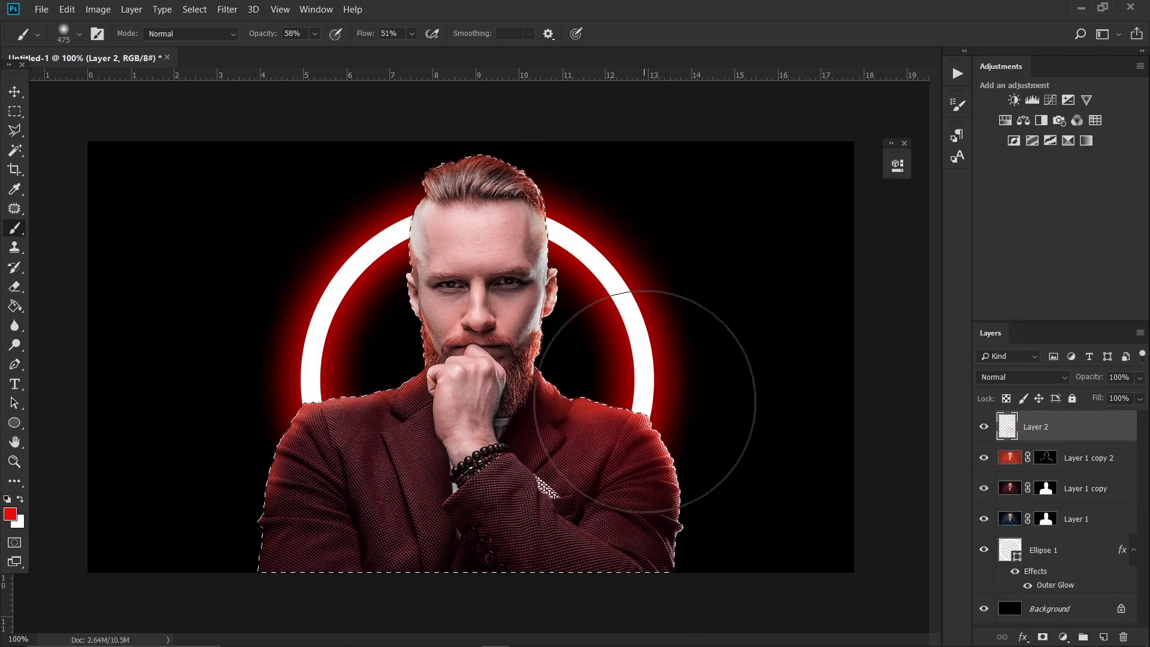
{"action": "left_click_drag", "start_coordinate": [643, 398], "coordinate": [628, 449]}
{"action": "left_click", "coordinate": [220, 558]}
{"action": "left_click_drag", "start_coordinate": [475, 425], "coordinate": [429, 424]}
{"action": "left_click", "coordinate": [370, 381]}
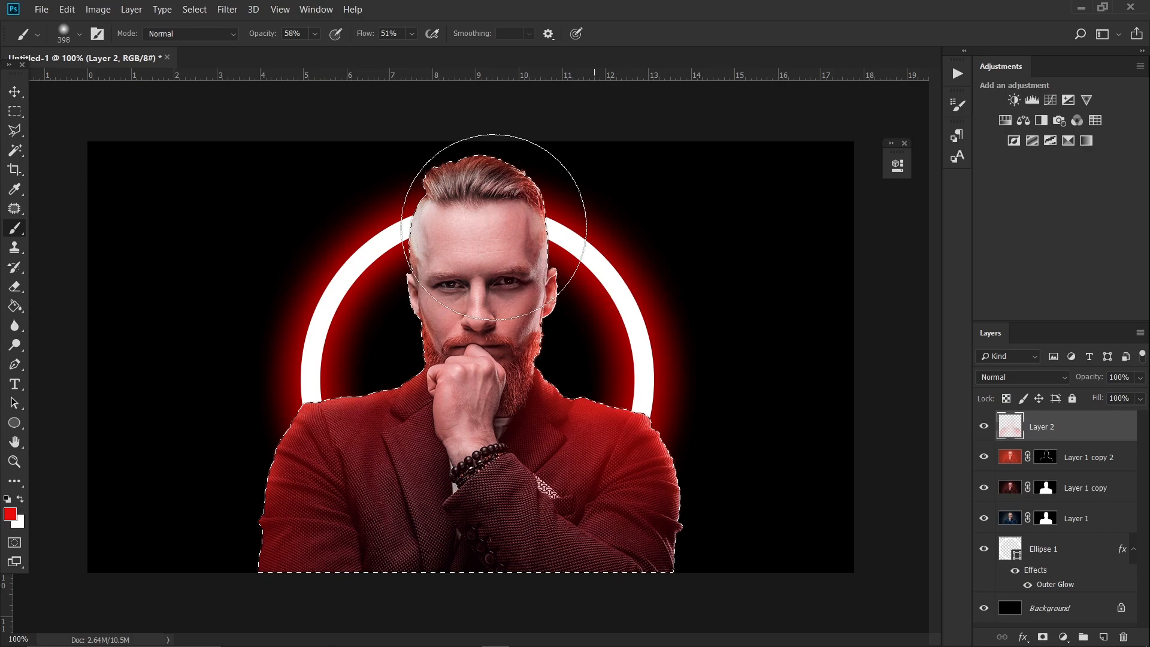
{"action": "left_click_drag", "start_coordinate": [473, 203], "coordinate": [453, 204]}
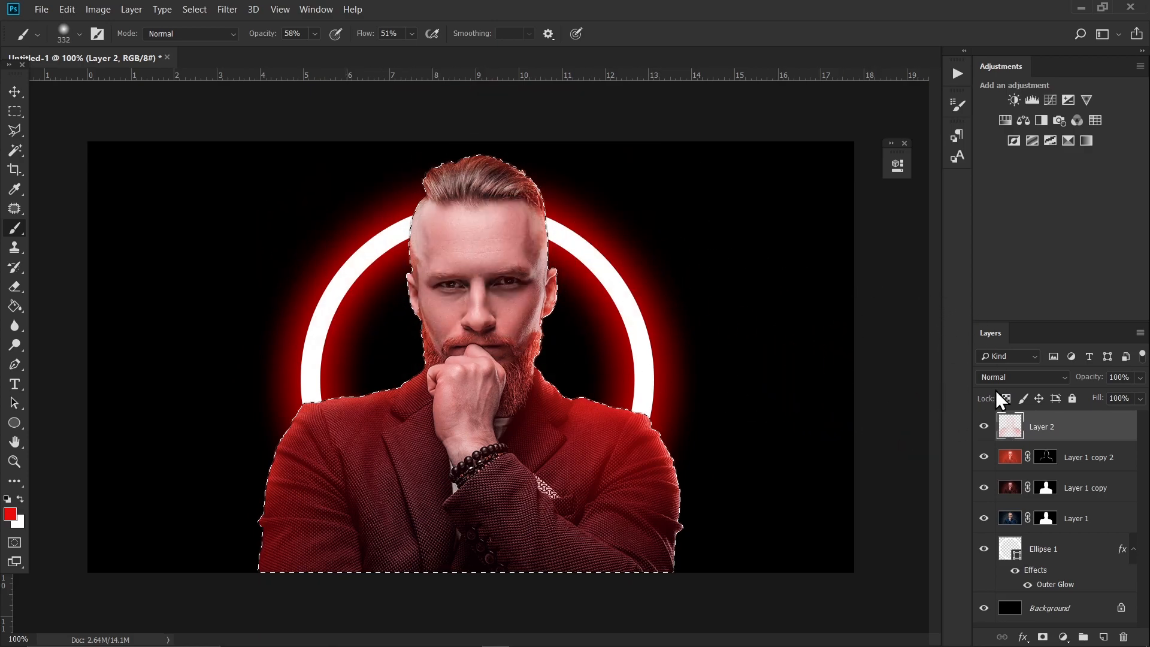
Set Layer 2's blend mode to Overlay and deselect the man's outline.
{"action": "left_click", "coordinate": [1025, 376]}
{"action": "left_click", "coordinate": [1018, 185]}
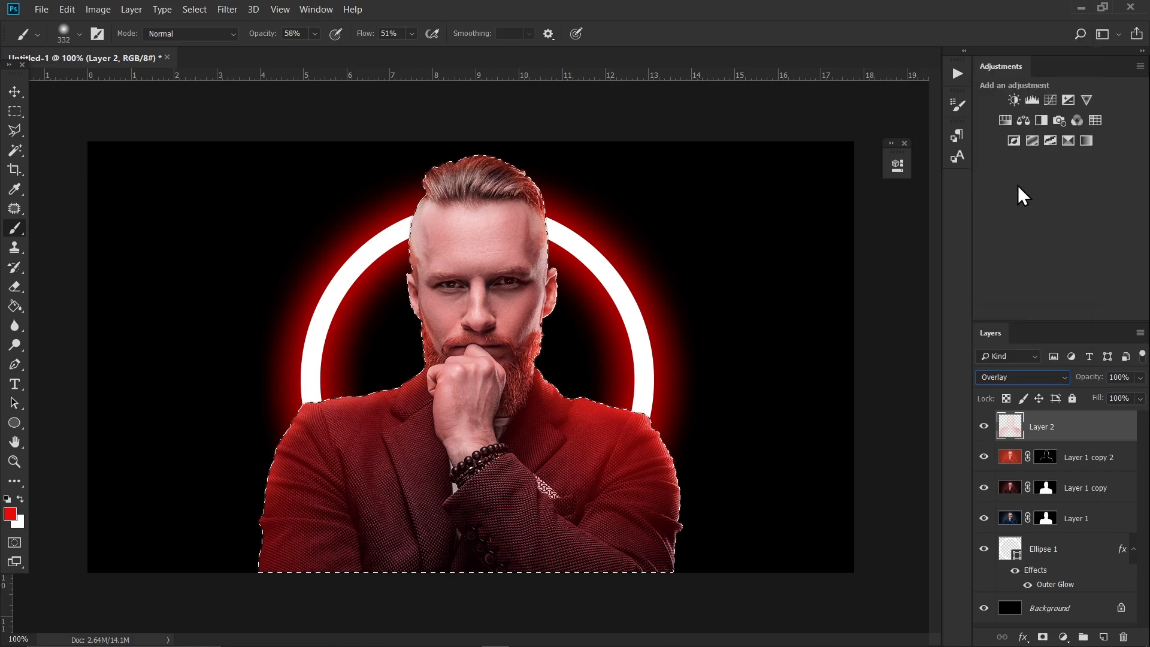
{"action": "key", "text": "ctrl+d"}
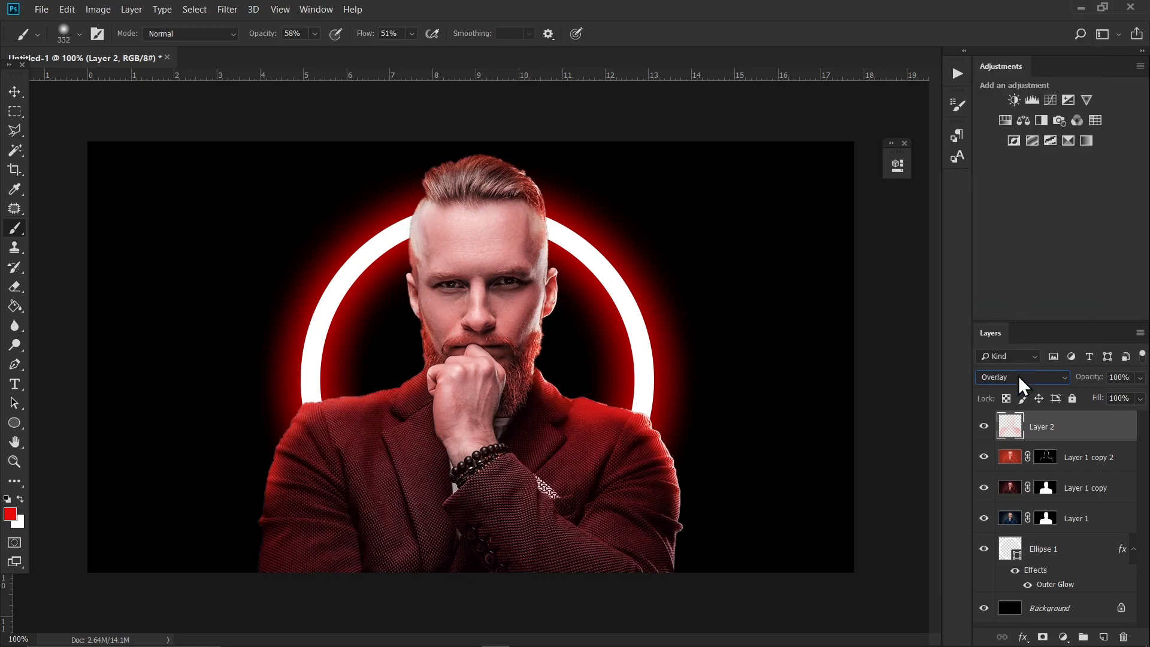
Paint a red glow along both sides of the ring on a new top layer with a 163 px soft brush, and set its blend mode to Screen.
{"action": "left_click", "coordinate": [1101, 635]}
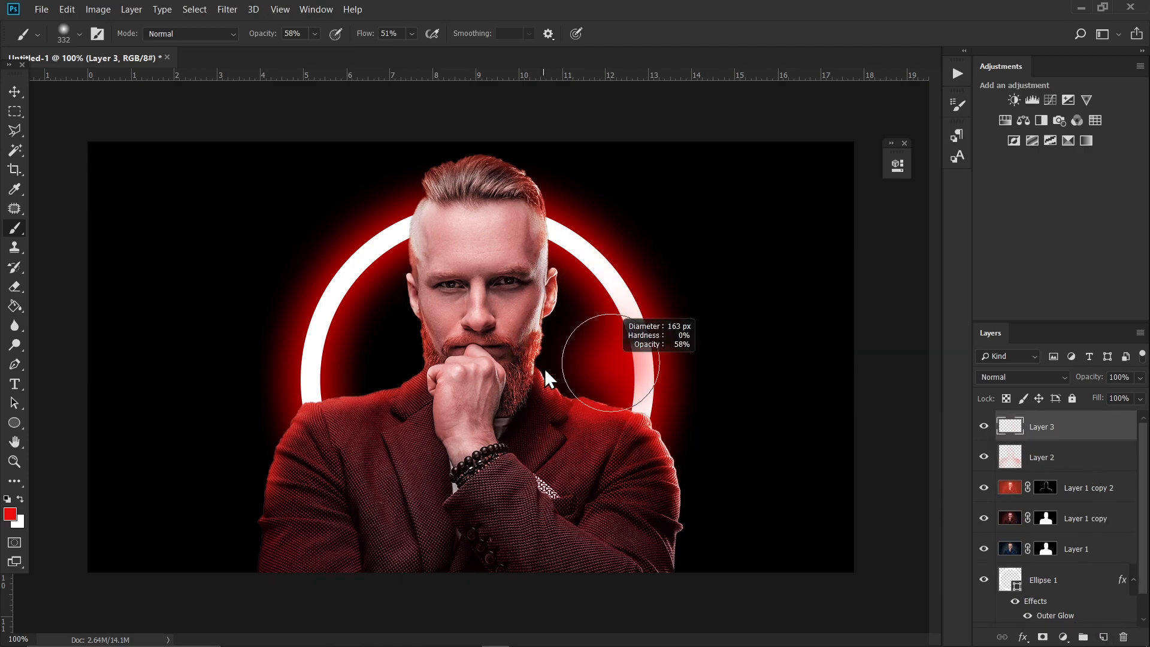
{"action": "left_click_drag", "start_coordinate": [545, 368], "coordinate": [546, 369]}
{"action": "mouse_move", "coordinate": [662, 438]}
{"action": "left_mouse_down"}
{"action": "mouse_move", "coordinate": [637, 319]}
{"action": "mouse_move", "coordinate": [595, 244]}
{"action": "mouse_move", "coordinate": [554, 227]}
{"action": "left_mouse_up"}
{"action": "mouse_move", "coordinate": [392, 230]}
{"action": "left_mouse_down"}
{"action": "mouse_move", "coordinate": [337, 287]}
{"action": "mouse_move", "coordinate": [313, 431]}
{"action": "left_mouse_up"}
{"action": "key", "text": "ctrl+z"}
{"action": "mouse_move", "coordinate": [419, 229]}
{"action": "left_mouse_down"}
{"action": "mouse_move", "coordinate": [334, 283]}
{"action": "mouse_move", "coordinate": [309, 427]}
{"action": "left_mouse_up"}
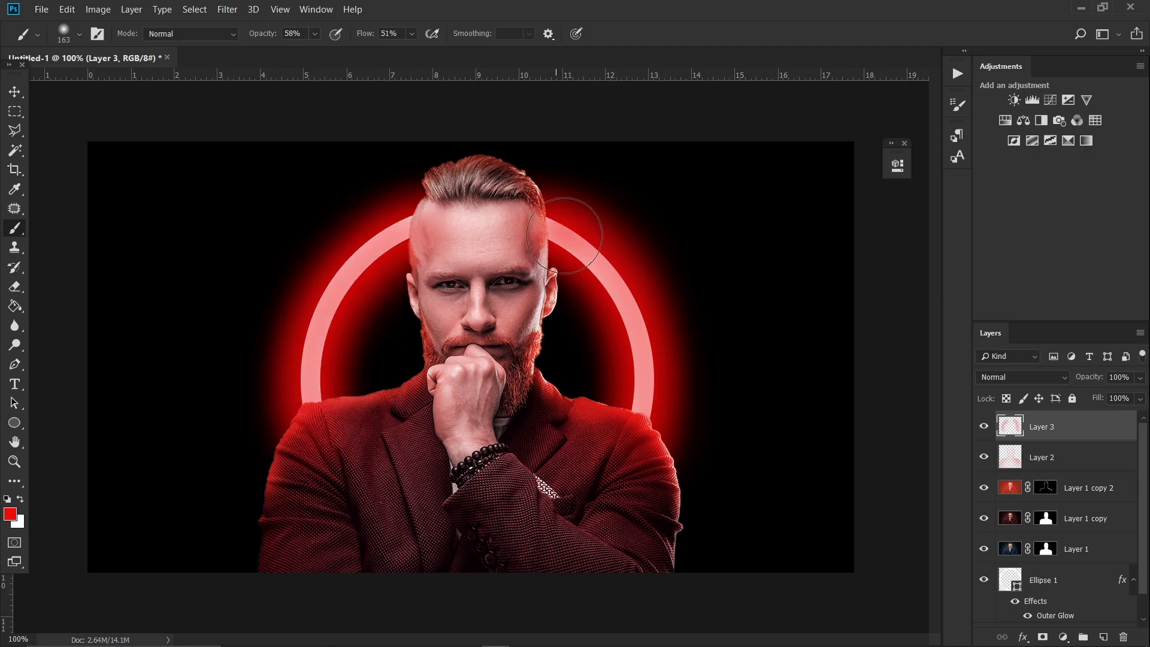
{"action": "mouse_move", "coordinate": [570, 230]}
{"action": "left_mouse_down"}
{"action": "mouse_move", "coordinate": [618, 320]}
{"action": "mouse_move", "coordinate": [633, 422]}
{"action": "left_mouse_up"}
{"action": "mouse_move", "coordinate": [374, 236]}
{"action": "left_mouse_down"}
{"action": "mouse_move", "coordinate": [321, 293]}
{"action": "mouse_move", "coordinate": [310, 400]}
{"action": "left_mouse_up"}
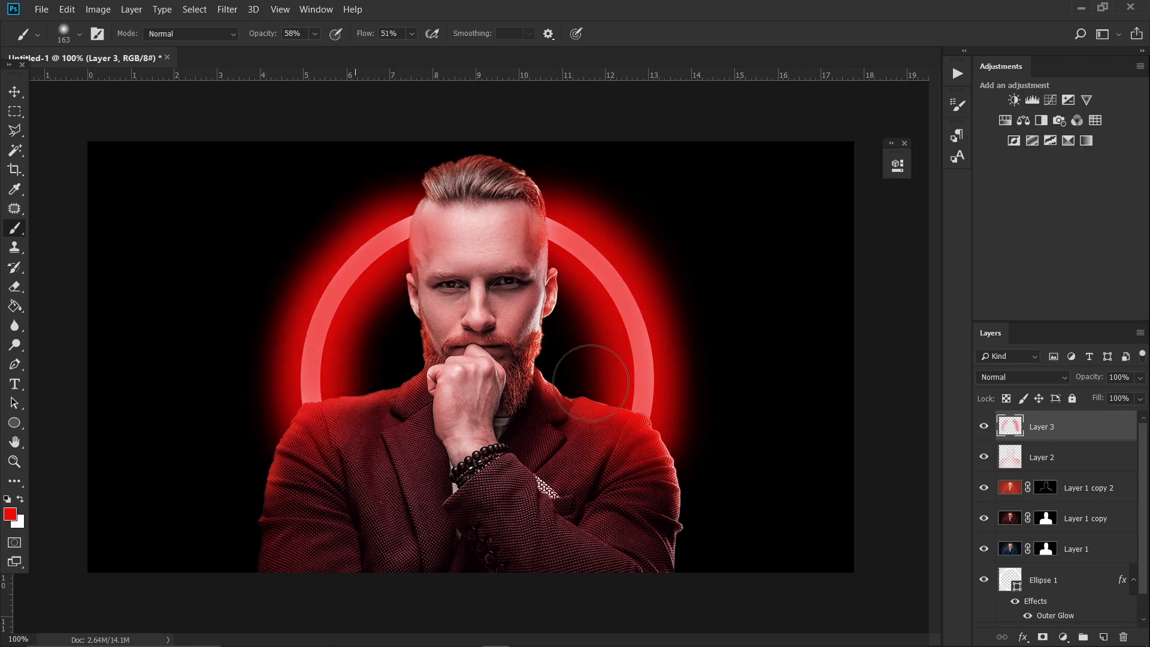
{"action": "left_click", "coordinate": [994, 377]}
{"action": "left_click", "coordinate": [1007, 124]}
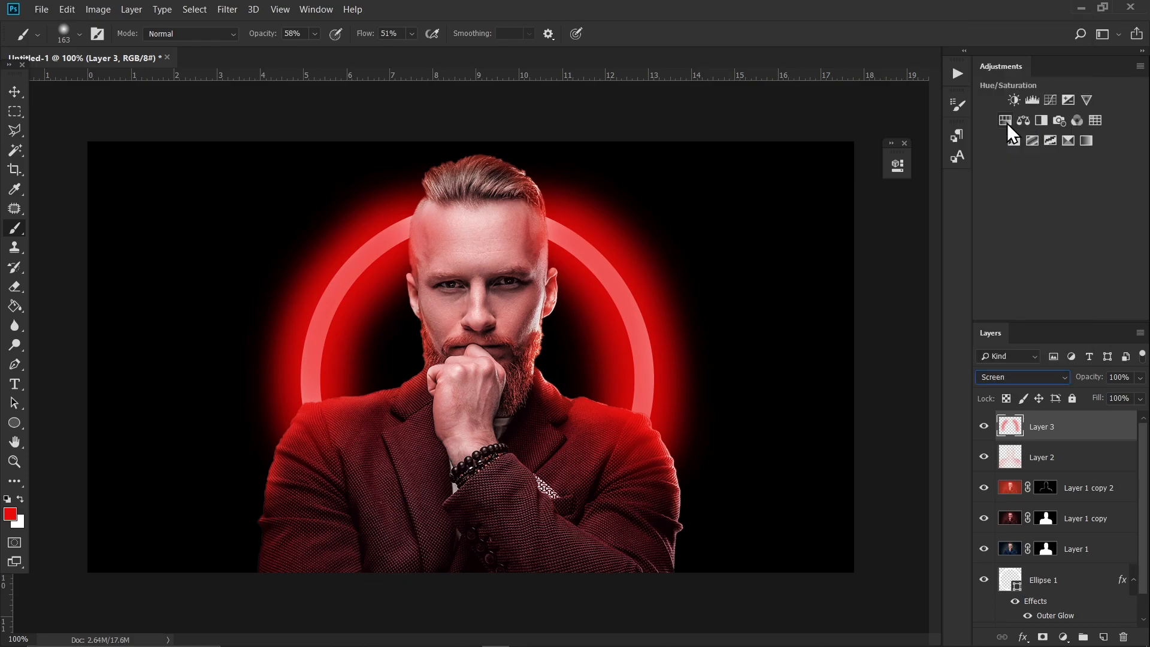